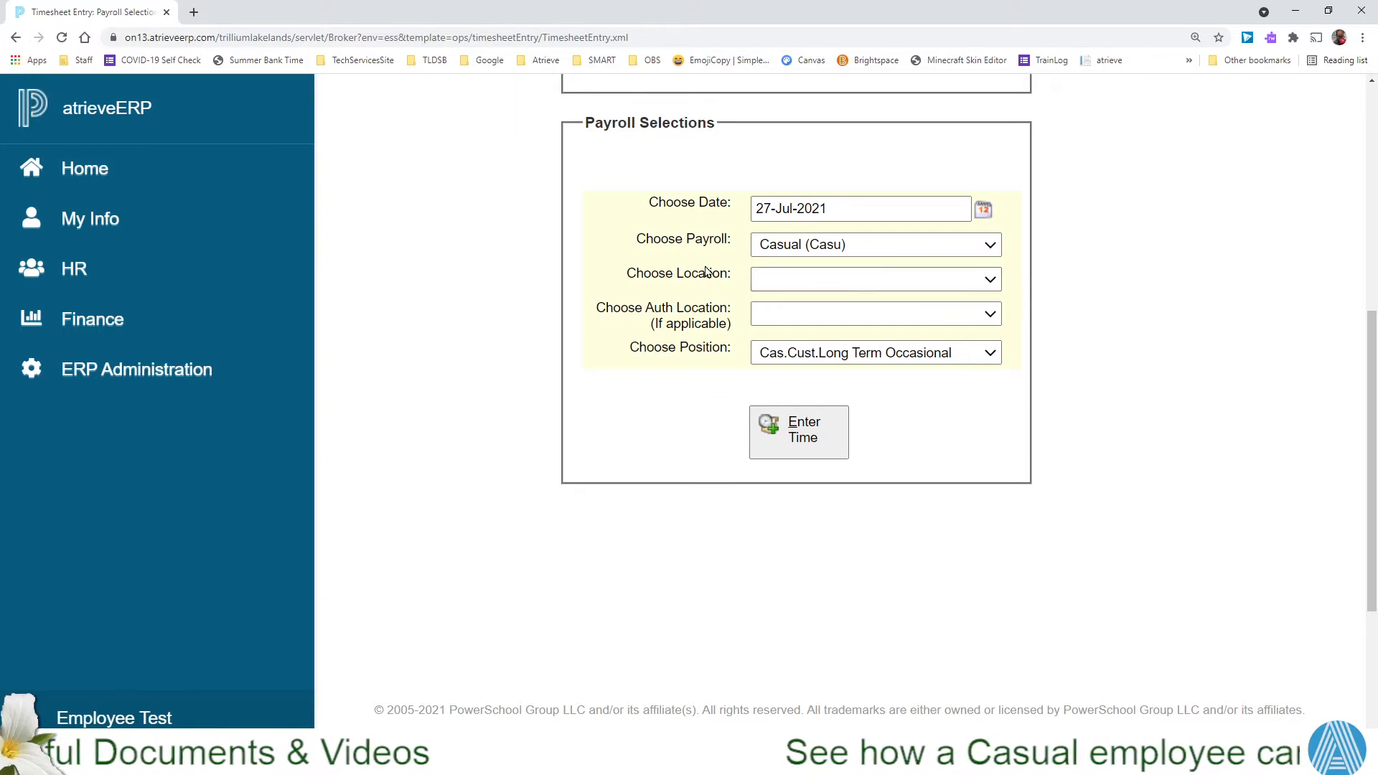
# Set the payroll location to Alexandra P.S. and the authorization location to Custodian Group 1.
pyautogui.click(793, 284)
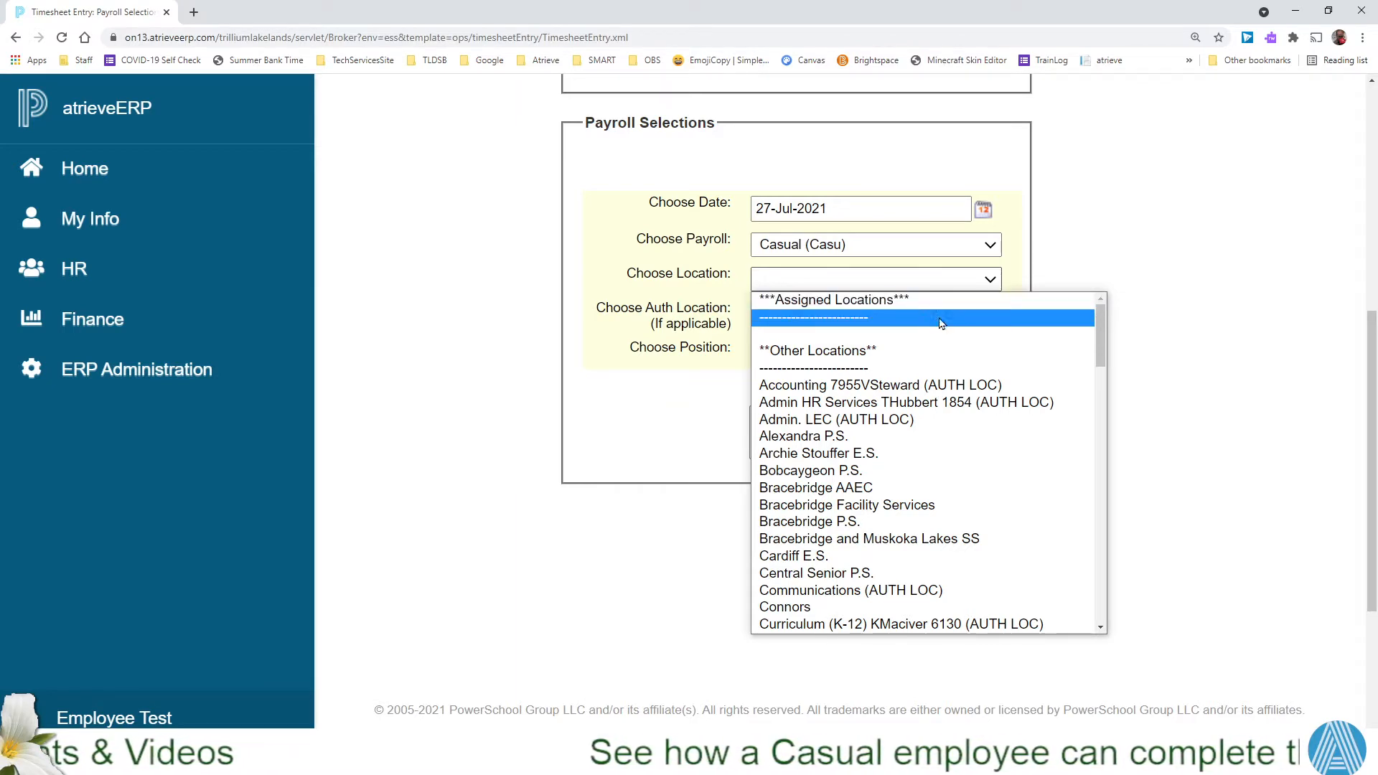
pyautogui.click(808, 439)
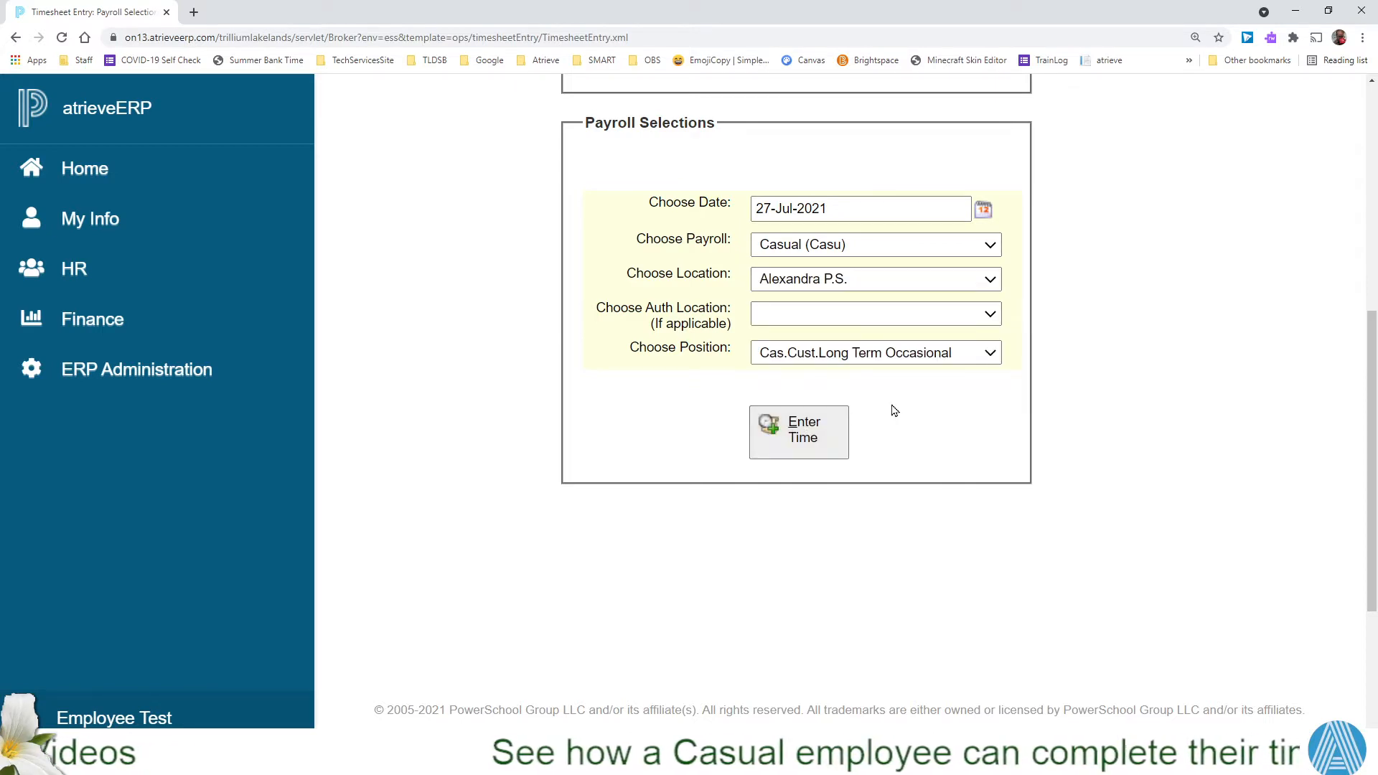
pyautogui.click(989, 319)
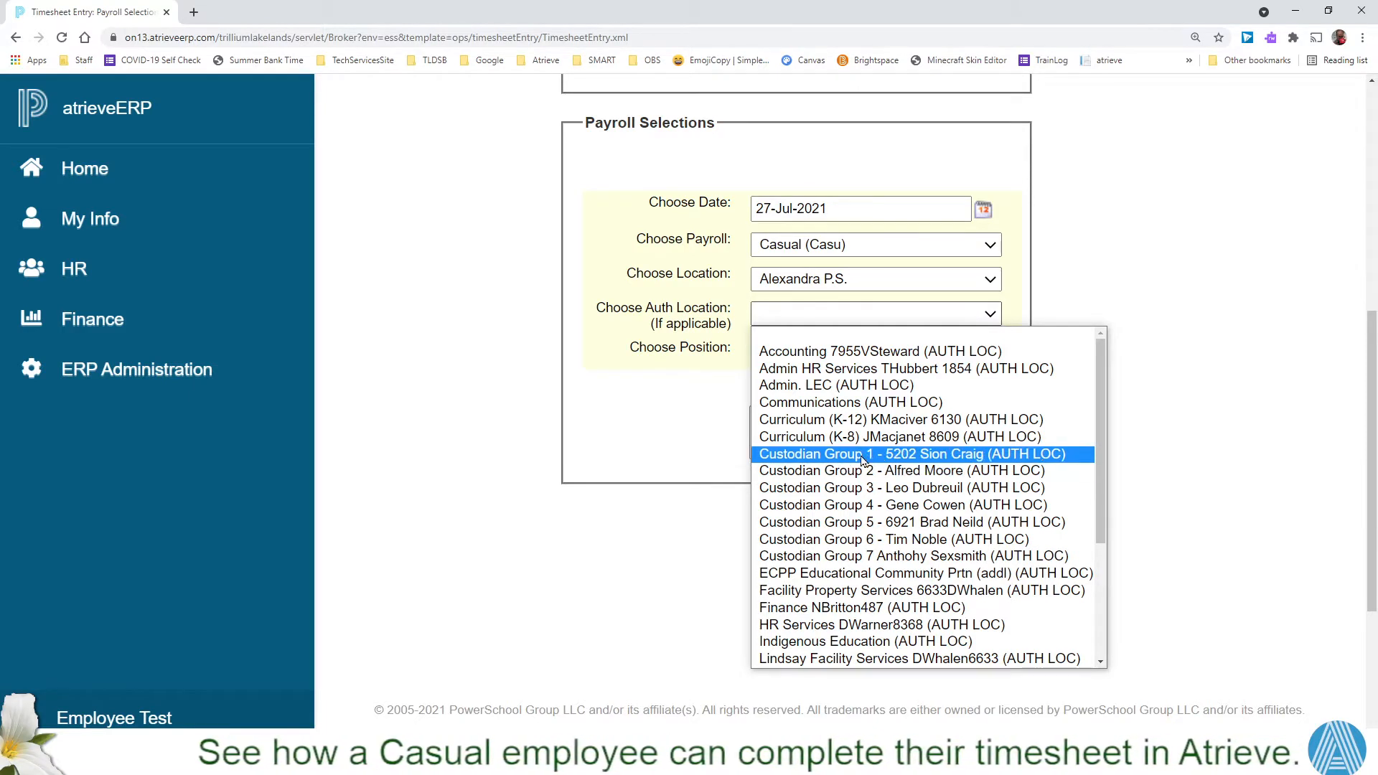
pyautogui.click(942, 455)
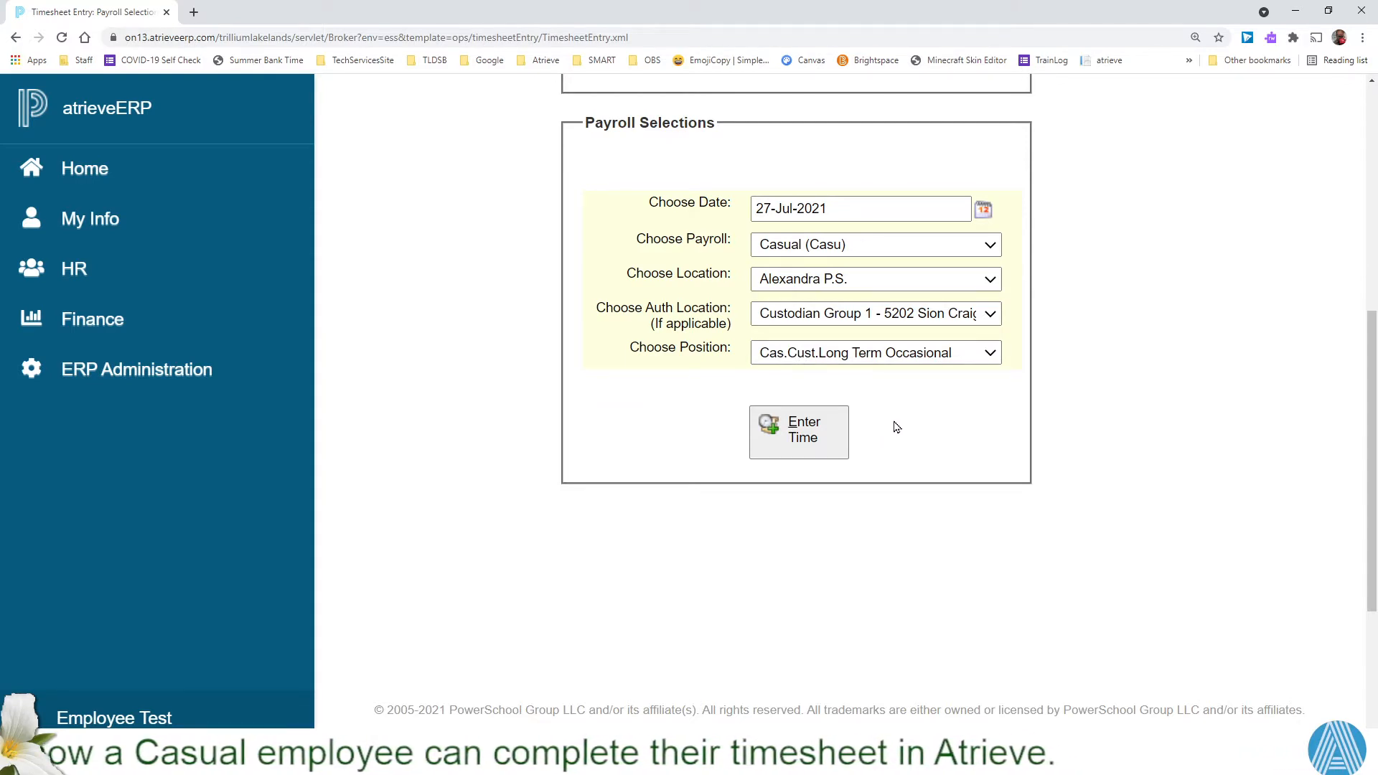
# Open time entry for these payroll selections without loading the previous week's default values.
pyautogui.click(828, 443)
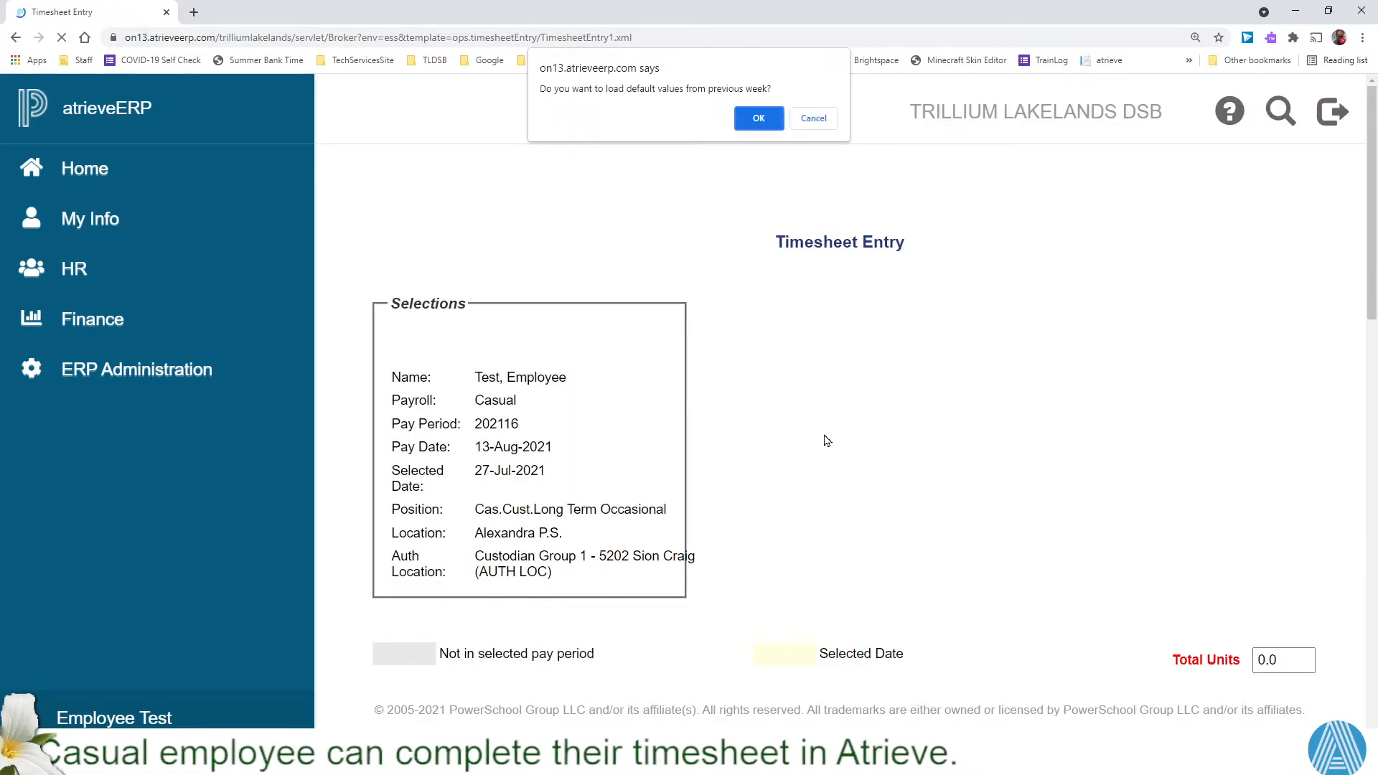
pyautogui.click(810, 118)
# Enter 8 Elementary Temp Reg Hours for both Monday 26-Jul-2021 and Tuesday 27-Jul-2021.
pyautogui.scroll(-5, 809, 273)
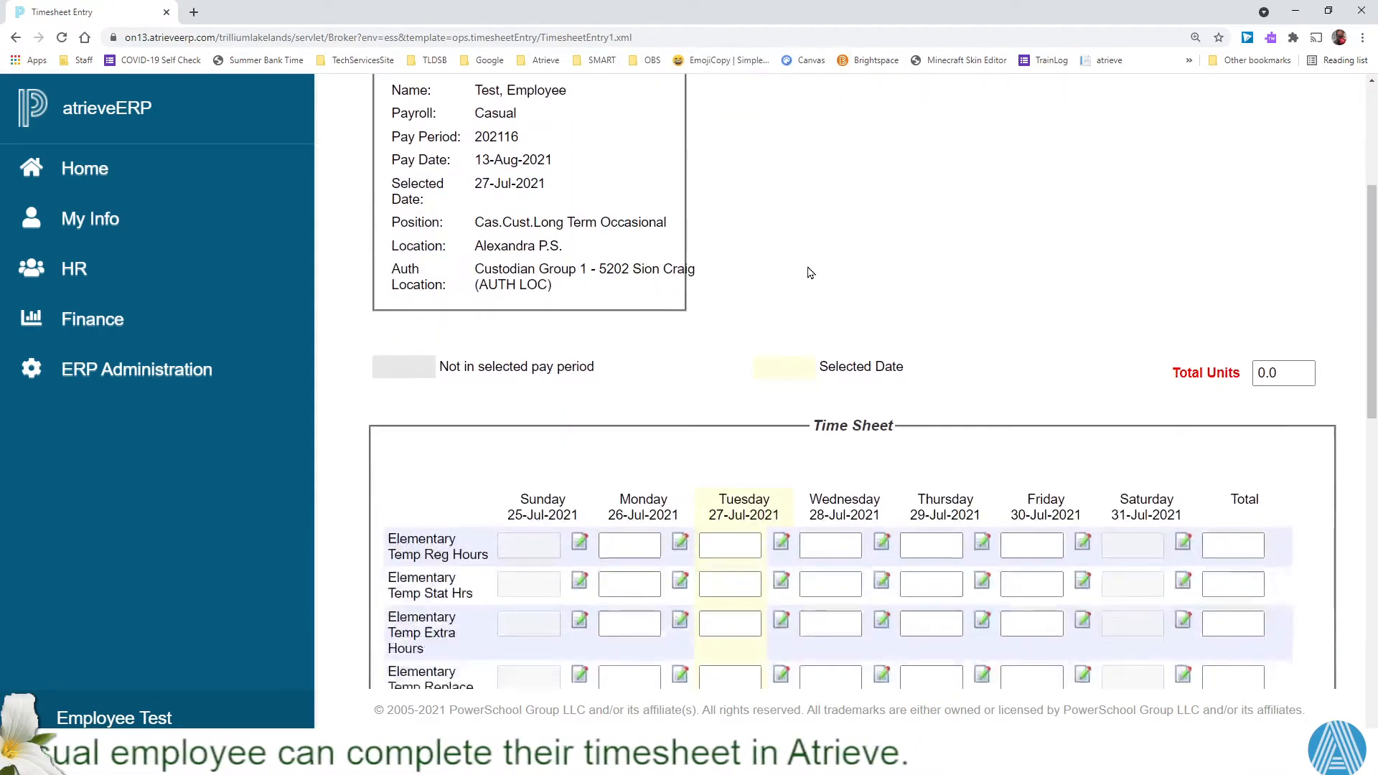
pyautogui.scroll(-2, 809, 272)
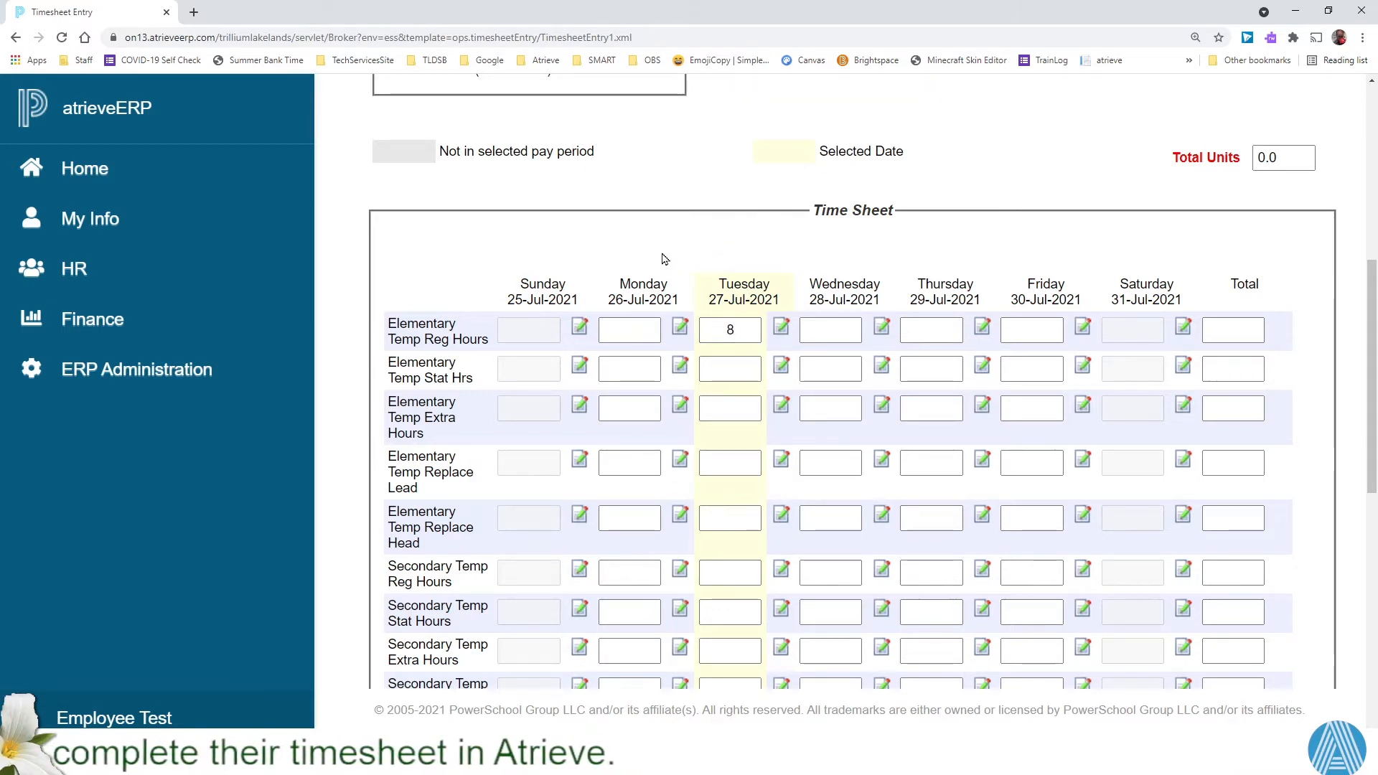
pyautogui.click(635, 330)
pyautogui.write('8')
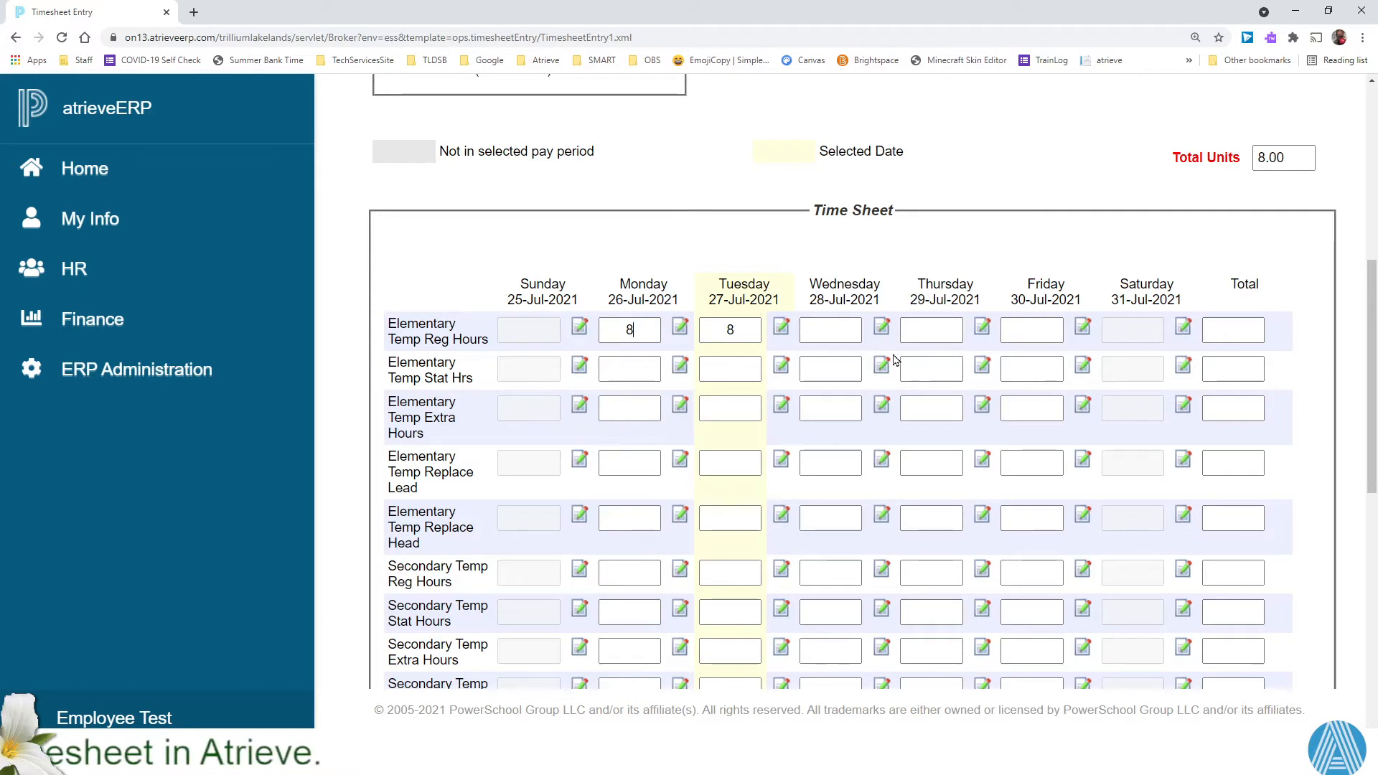
pyautogui.click(850, 327)
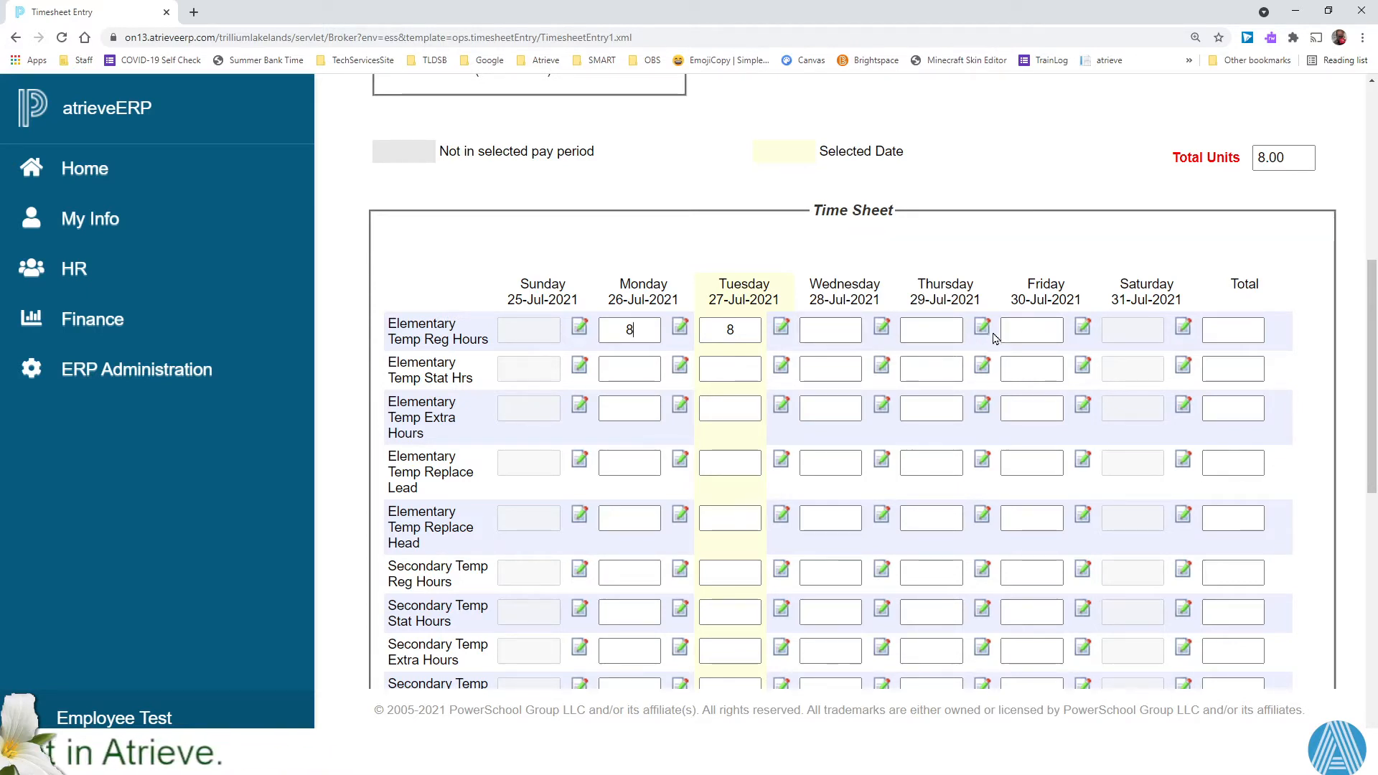
pyautogui.click(739, 329)
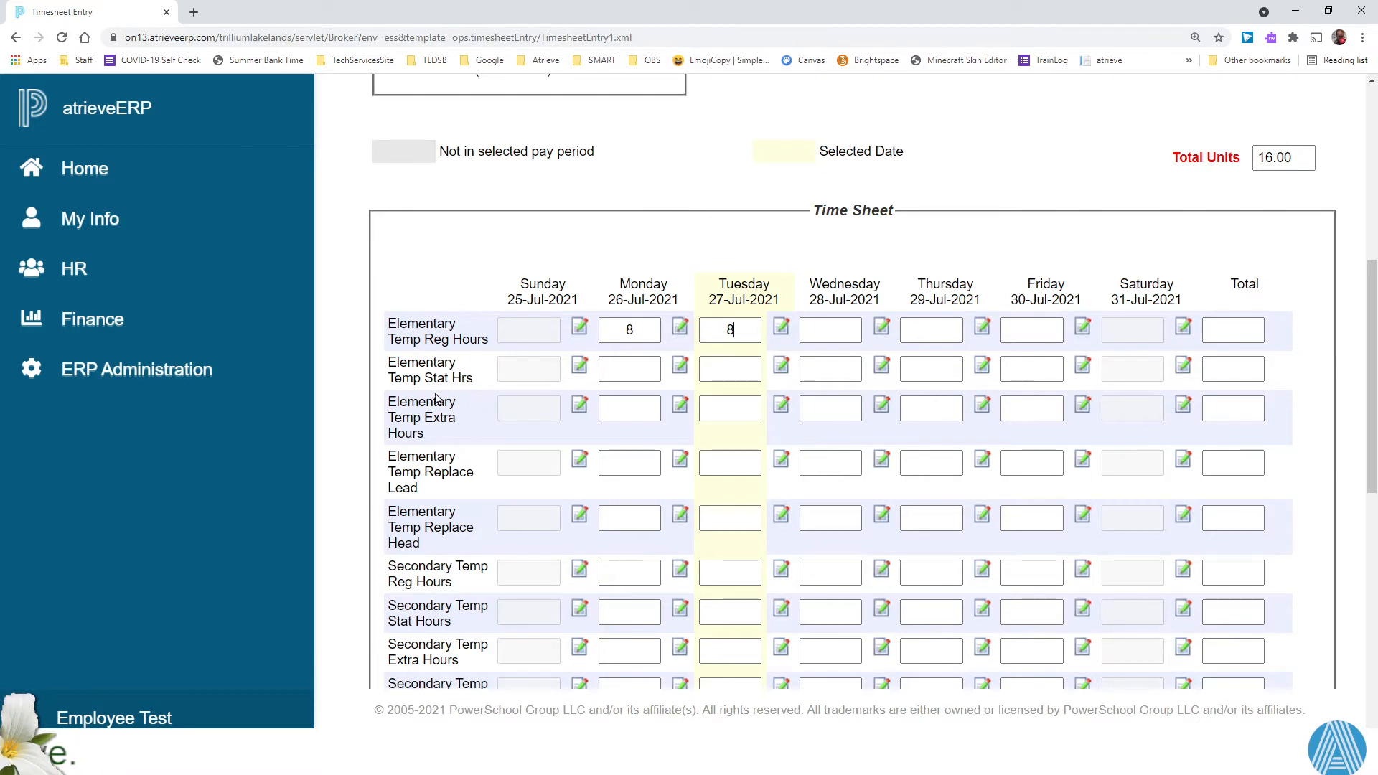
# Examine the Elementary, Secondary and Lec/Mec hour categories in the timesheet and the cells for each weekday.
pyautogui.moveTo(412, 406); pyautogui.dragTo(444, 425)
pyautogui.click(729, 413)
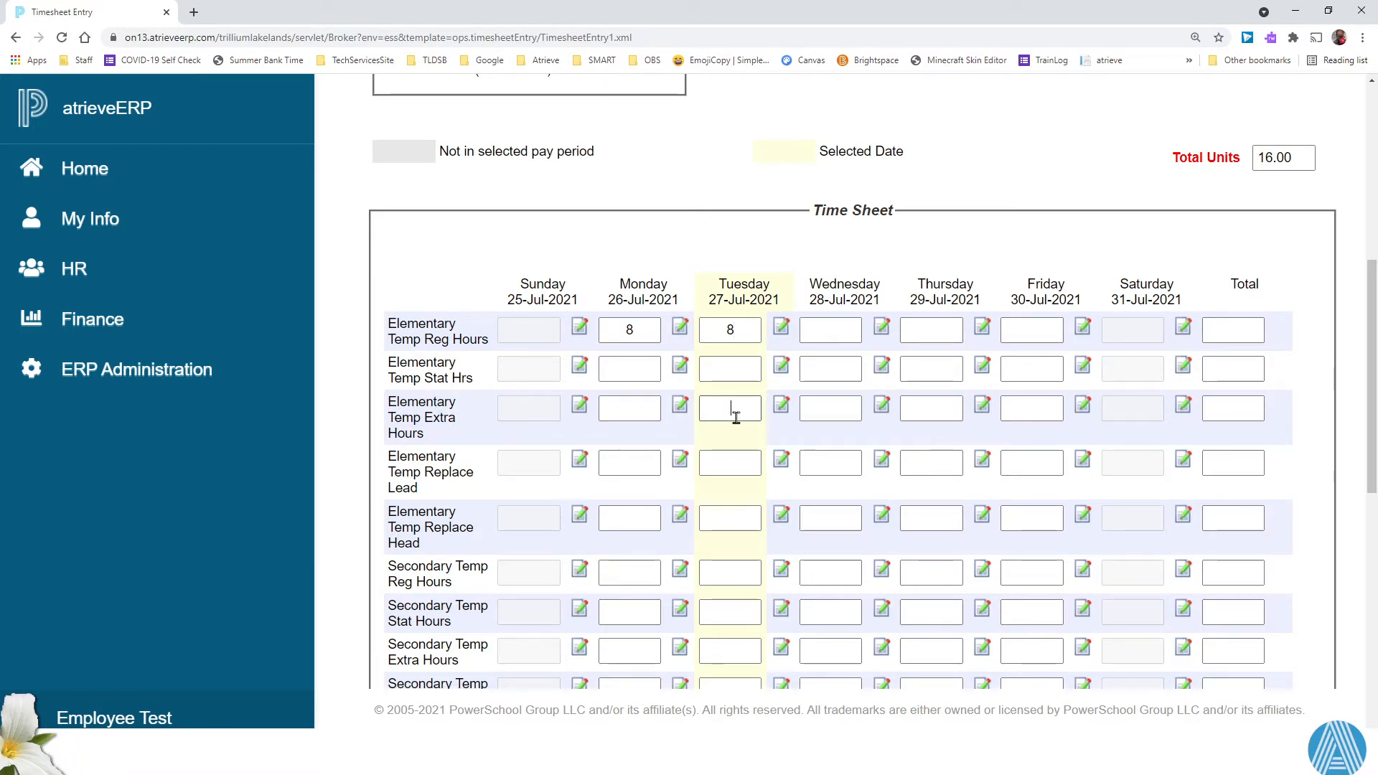
pyautogui.write('2')
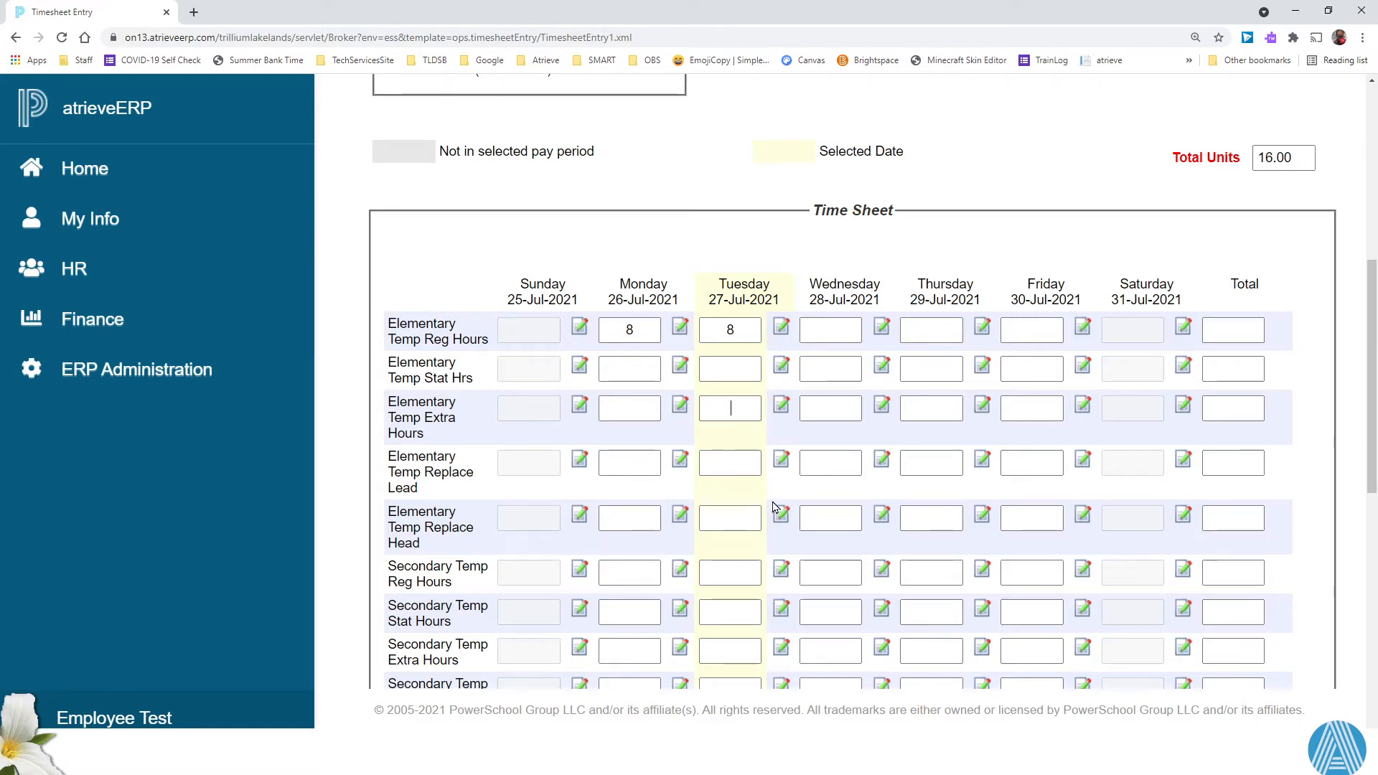
pyautogui.scroll(-1, 524, 359)
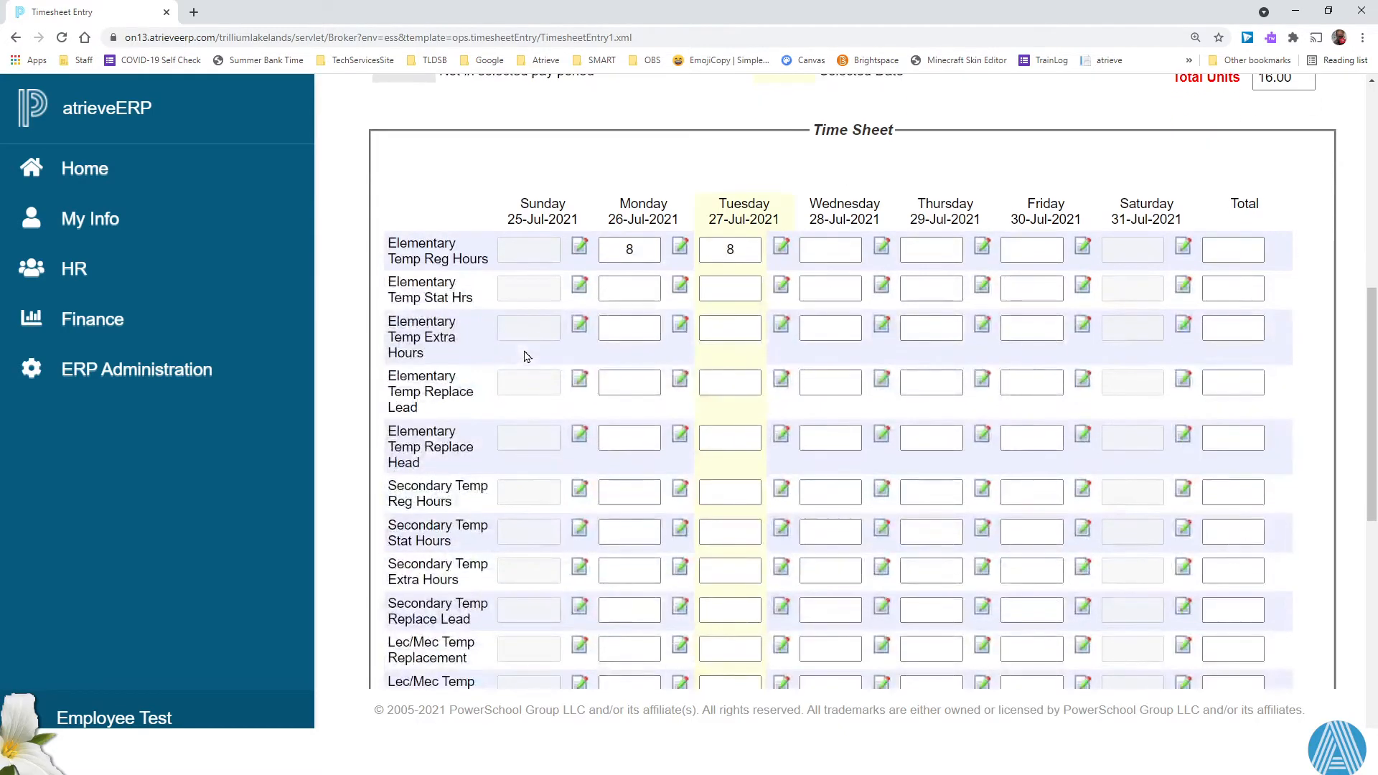
pyautogui.scroll(-2, 460, 388)
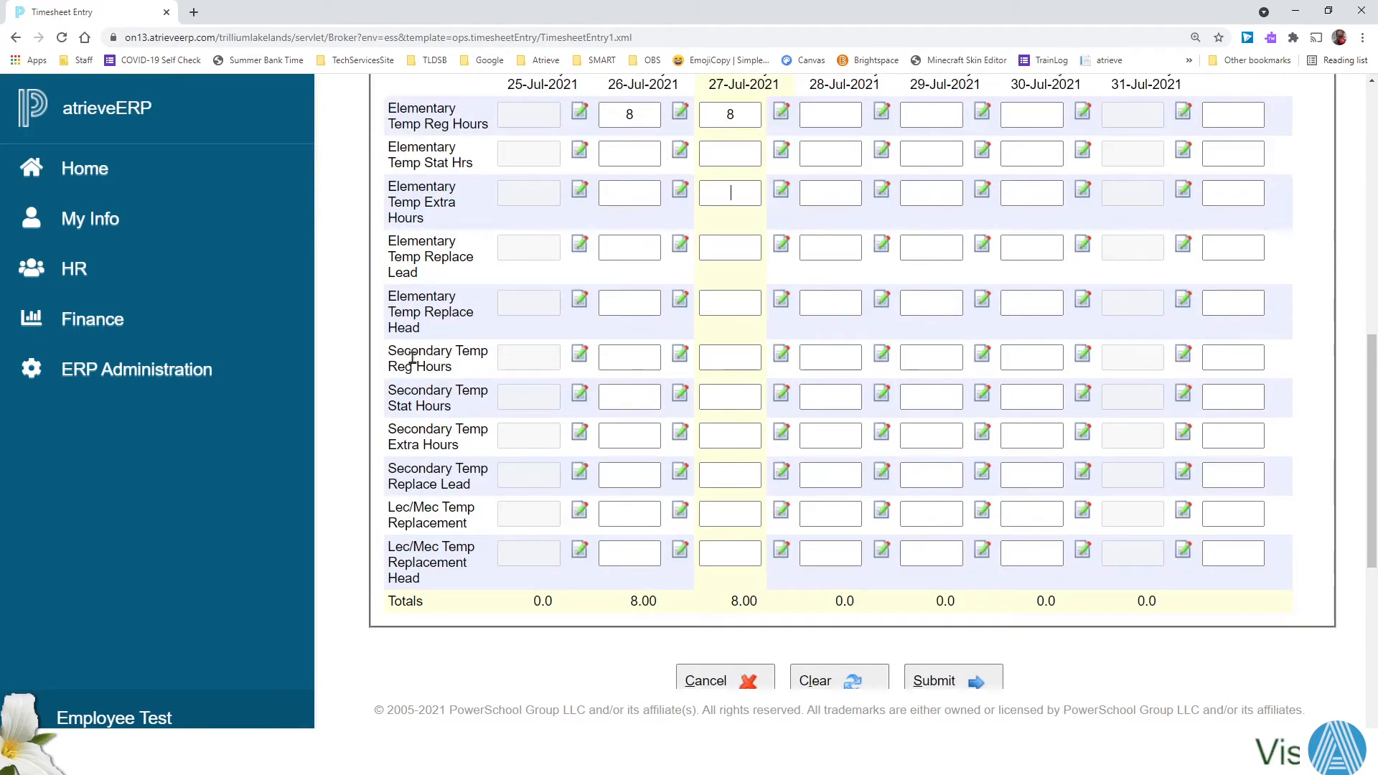
pyautogui.moveTo(392, 352); pyautogui.dragTo(471, 373)
pyautogui.click(729, 359)
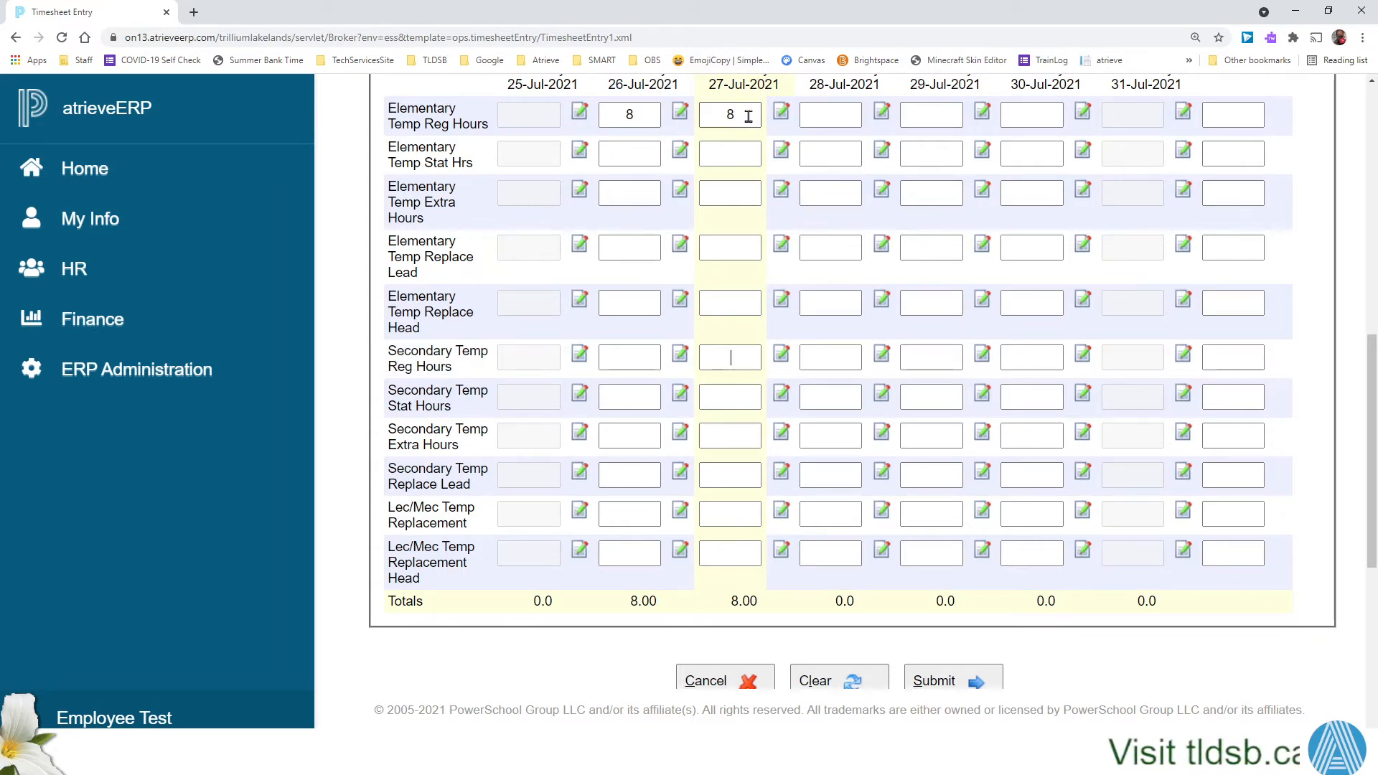
pyautogui.doubleClick(425, 109)
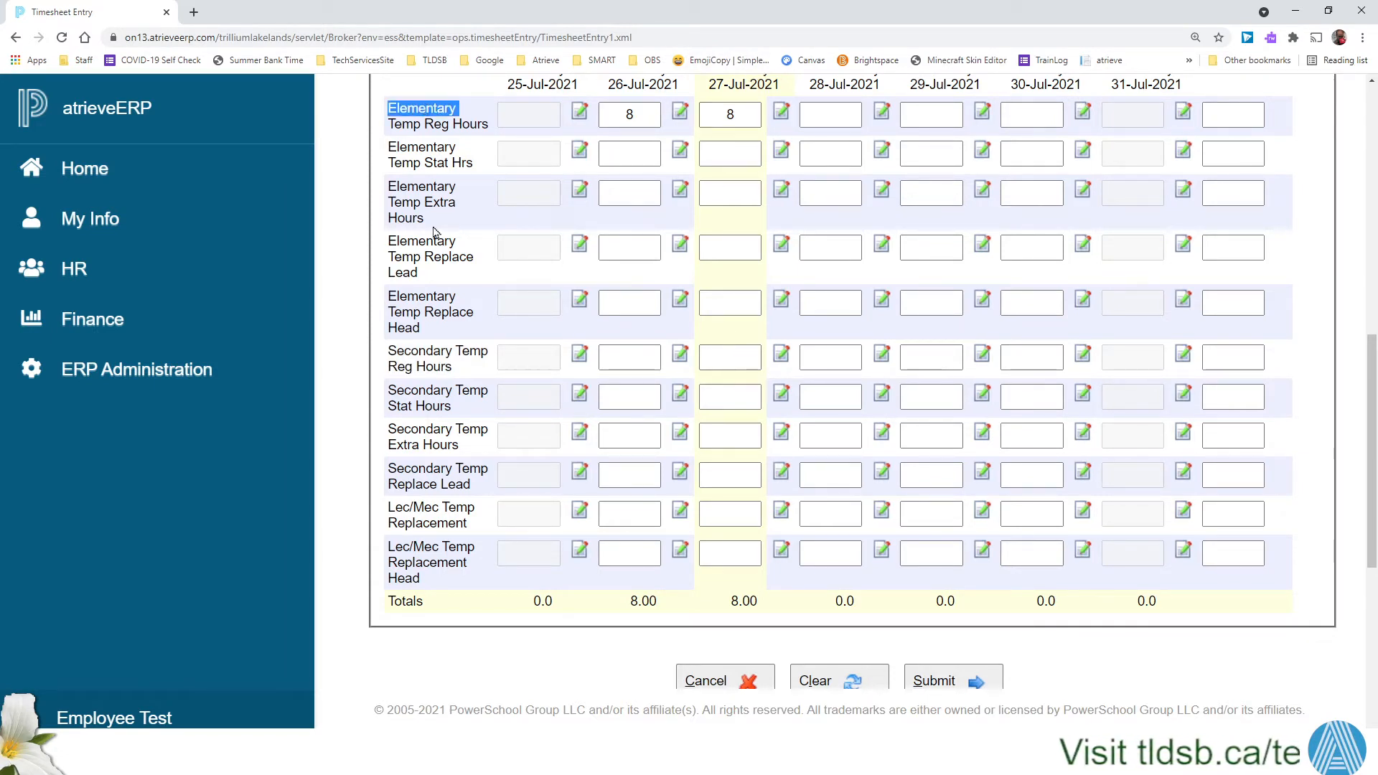
pyautogui.doubleClick(424, 351)
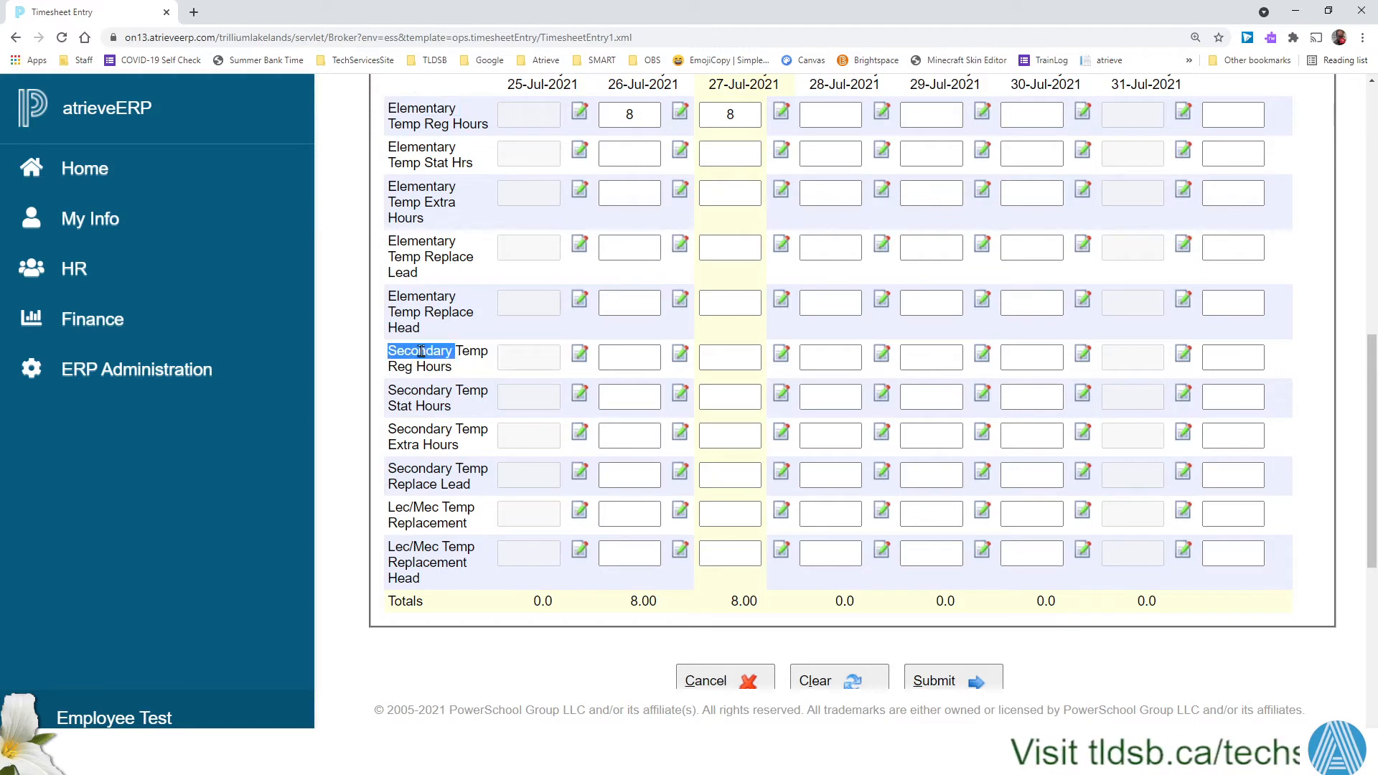
pyautogui.doubleClick(400, 507)
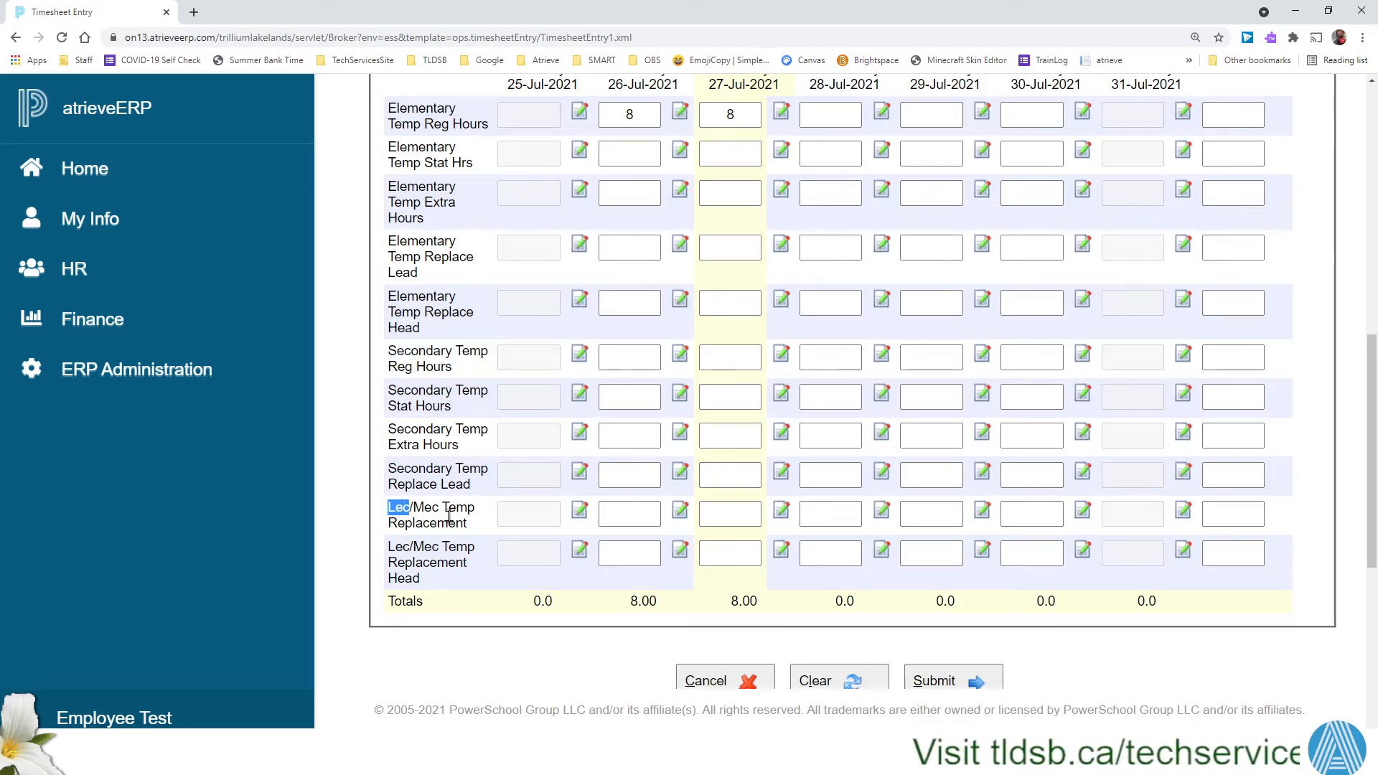
pyautogui.doubleClick(433, 511)
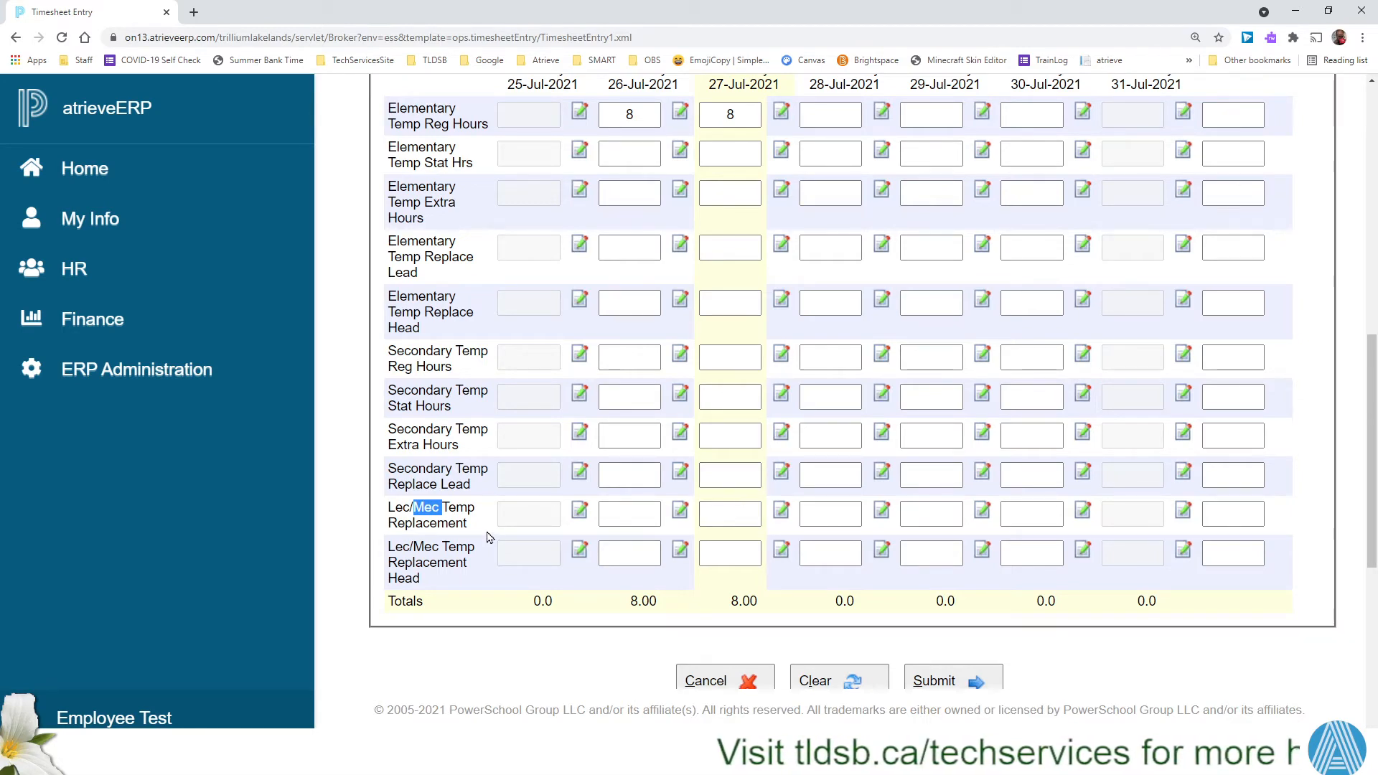
pyautogui.scroll(4, 485, 531)
pyautogui.scroll(-4, 486, 529)
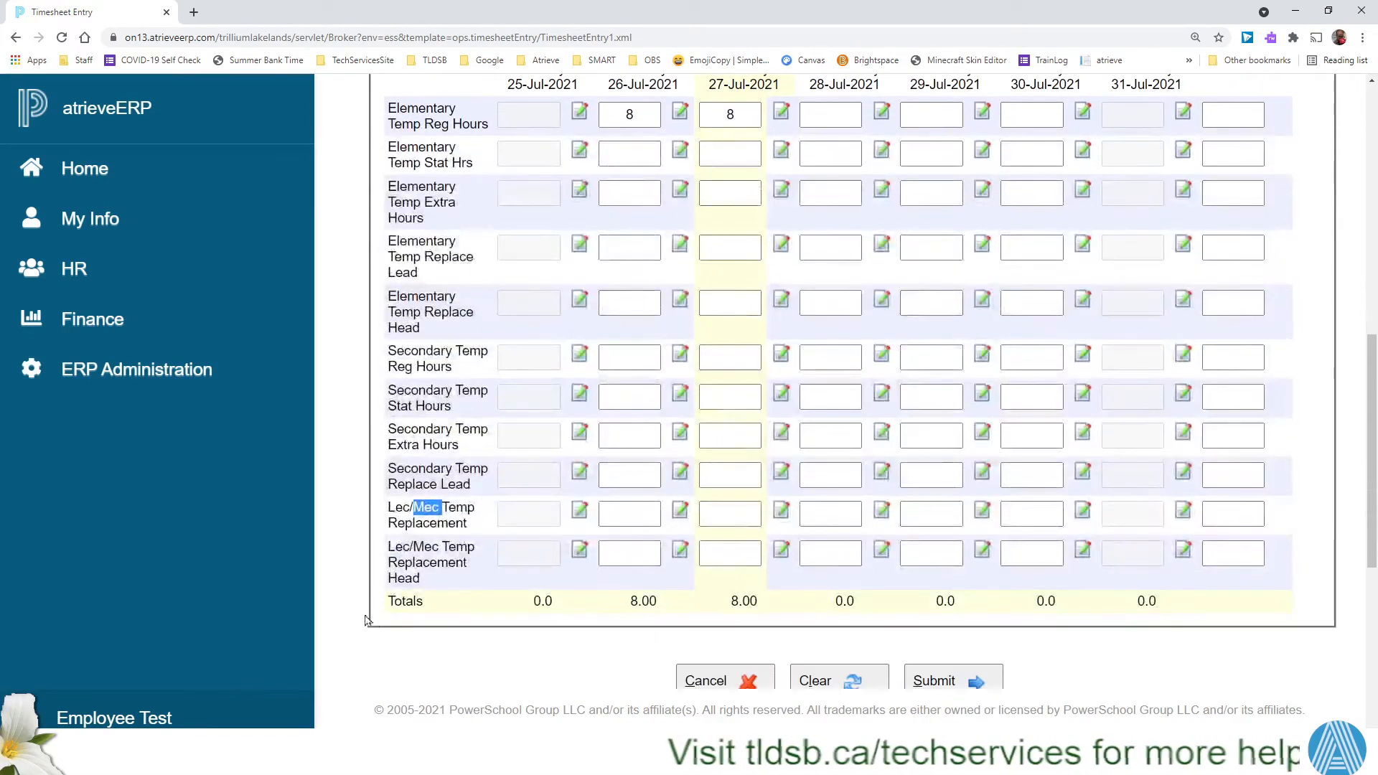
pyautogui.scroll(1, 522, 505)
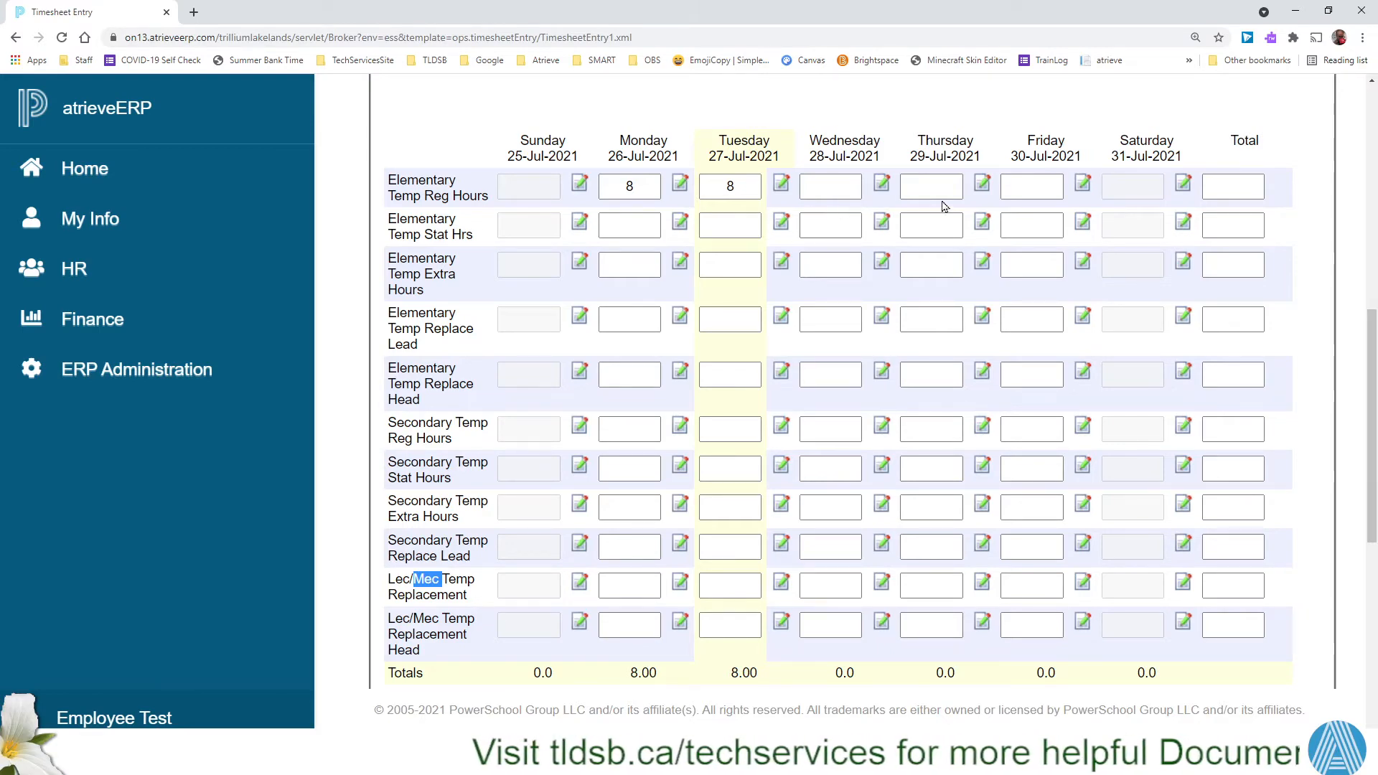
# Submit the timesheet and review the hours listed on the confirmation page.
pyautogui.scroll(-3, 954, 186)
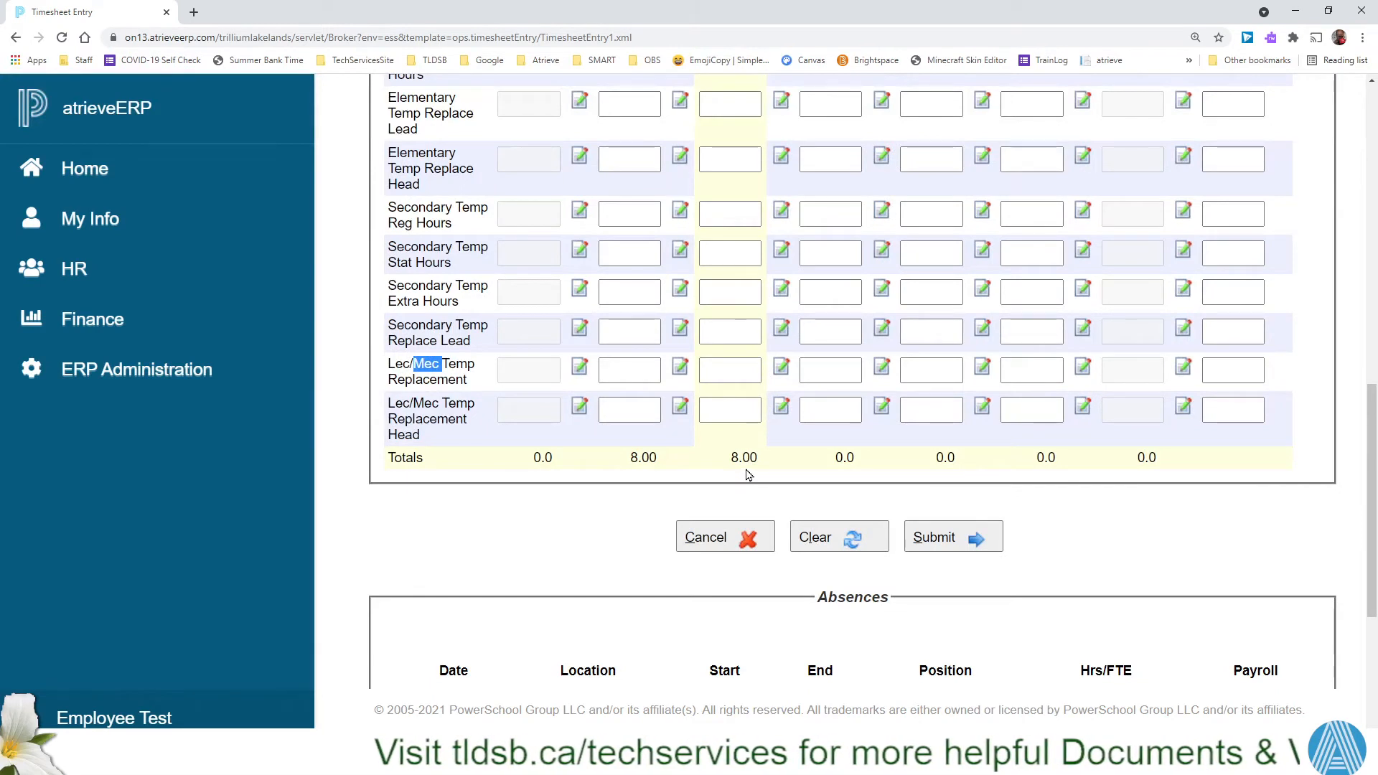
pyautogui.click(961, 539)
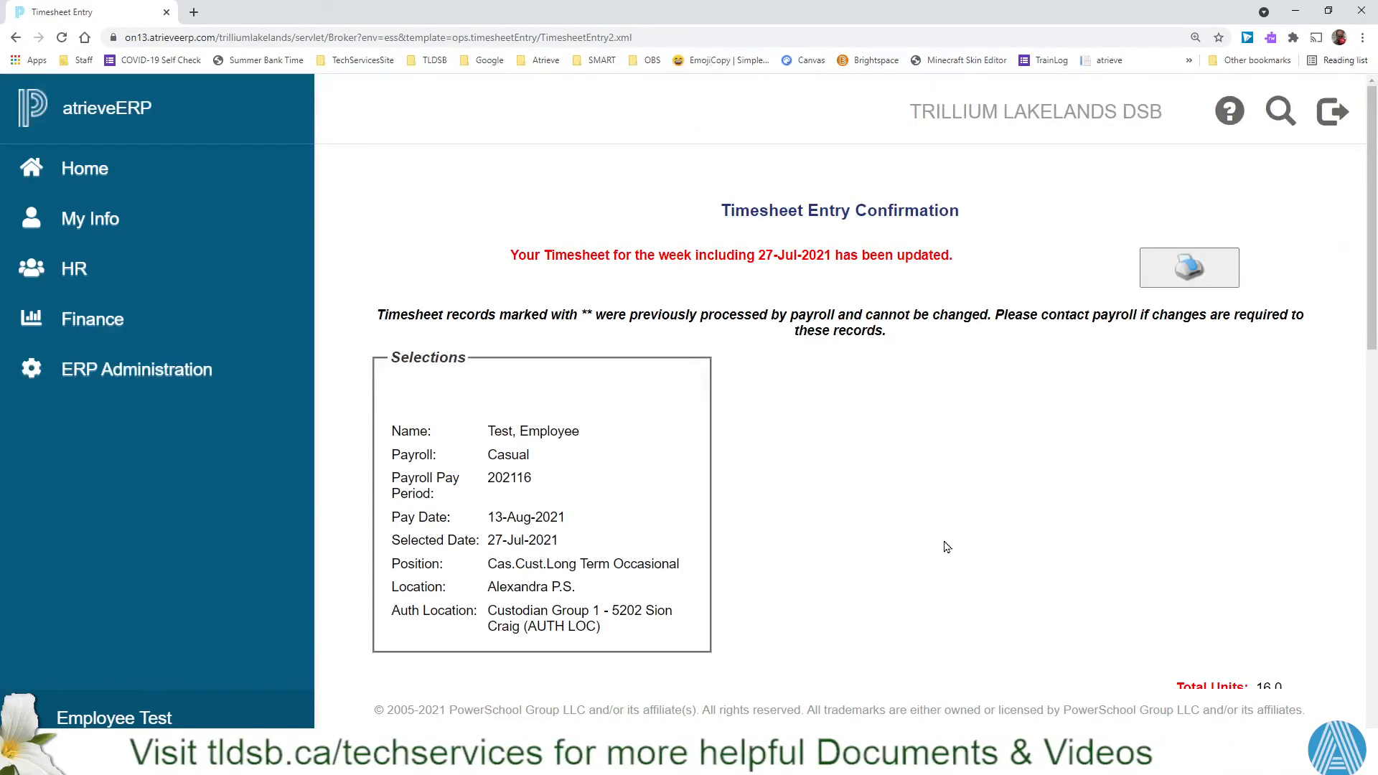
pyautogui.scroll(-5, 946, 545)
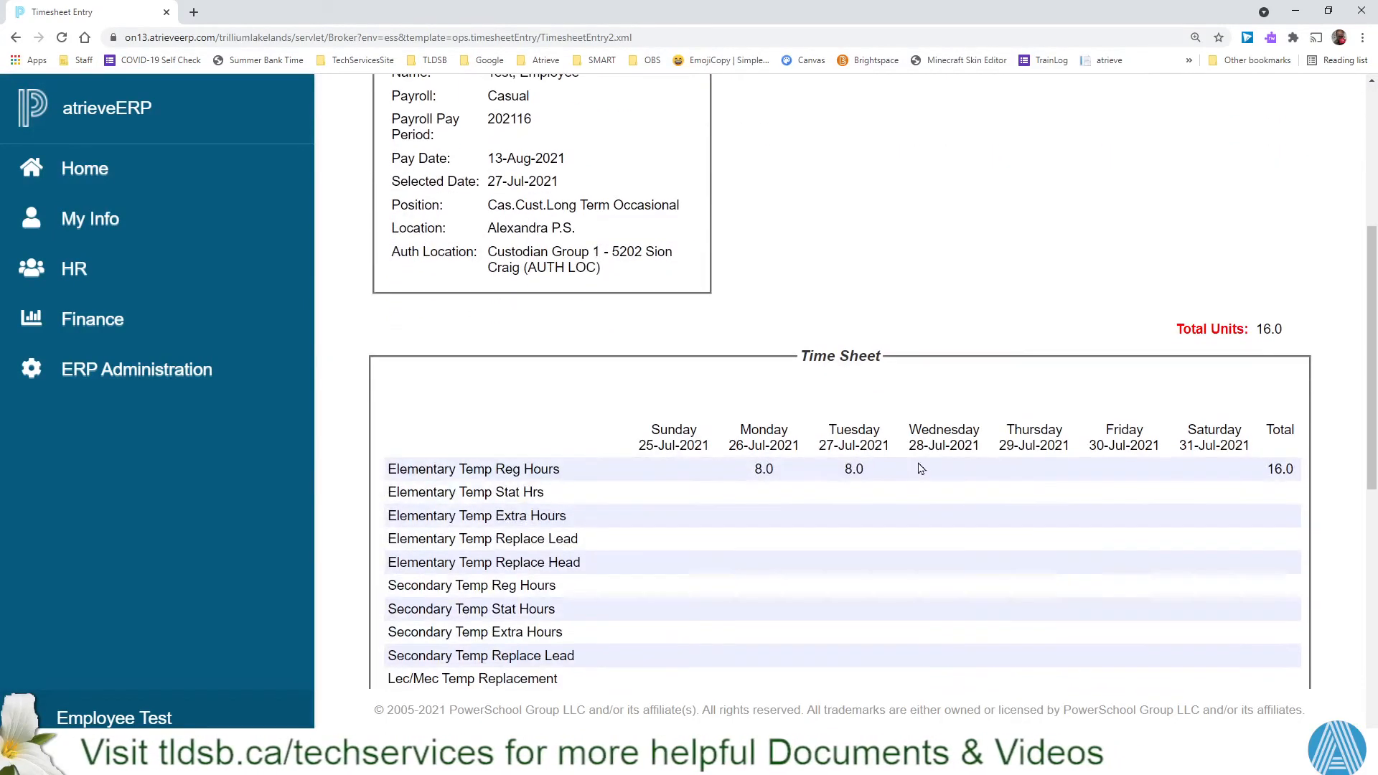
pyautogui.scroll(-3, 763, 520)
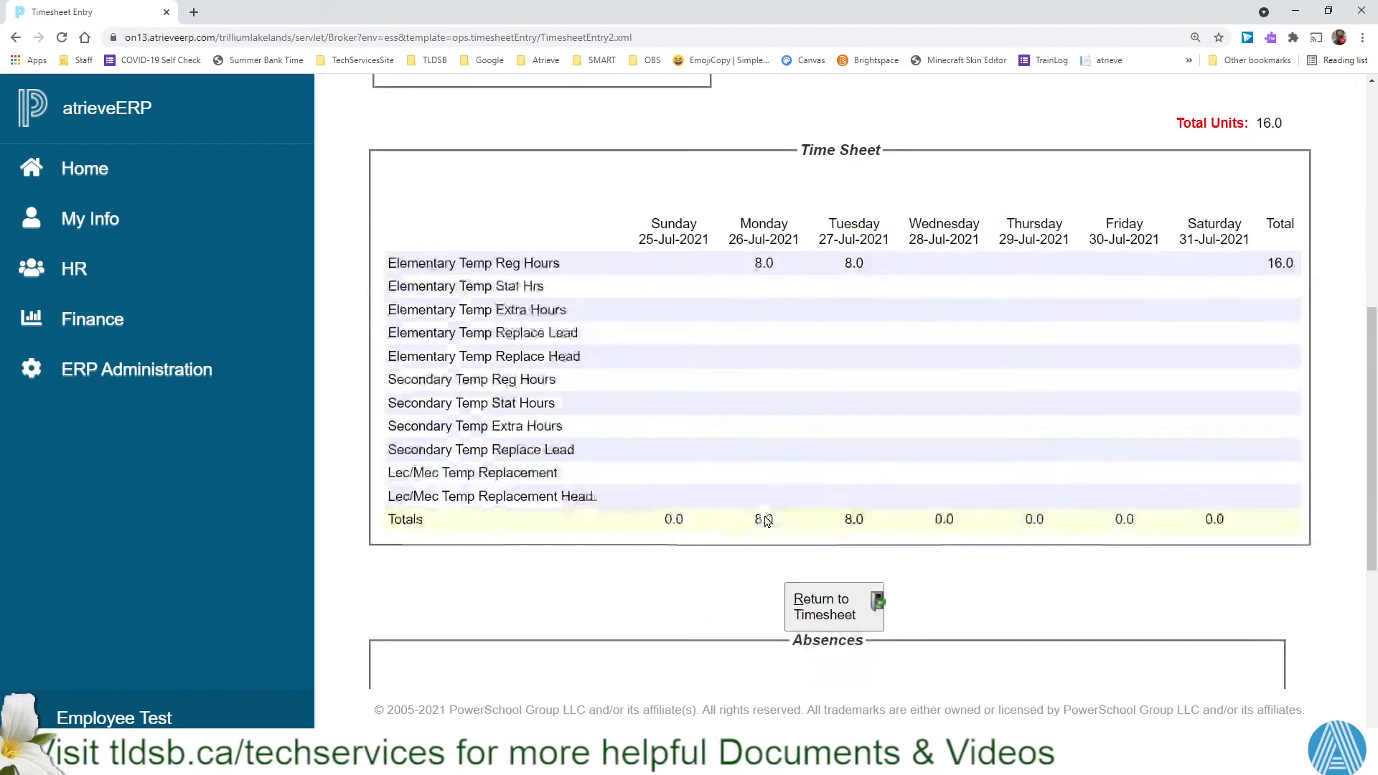
# Return to the payroll selection page and set both the viewing date and the payroll date to 28-Jul-2021.
pyautogui.click(805, 597)
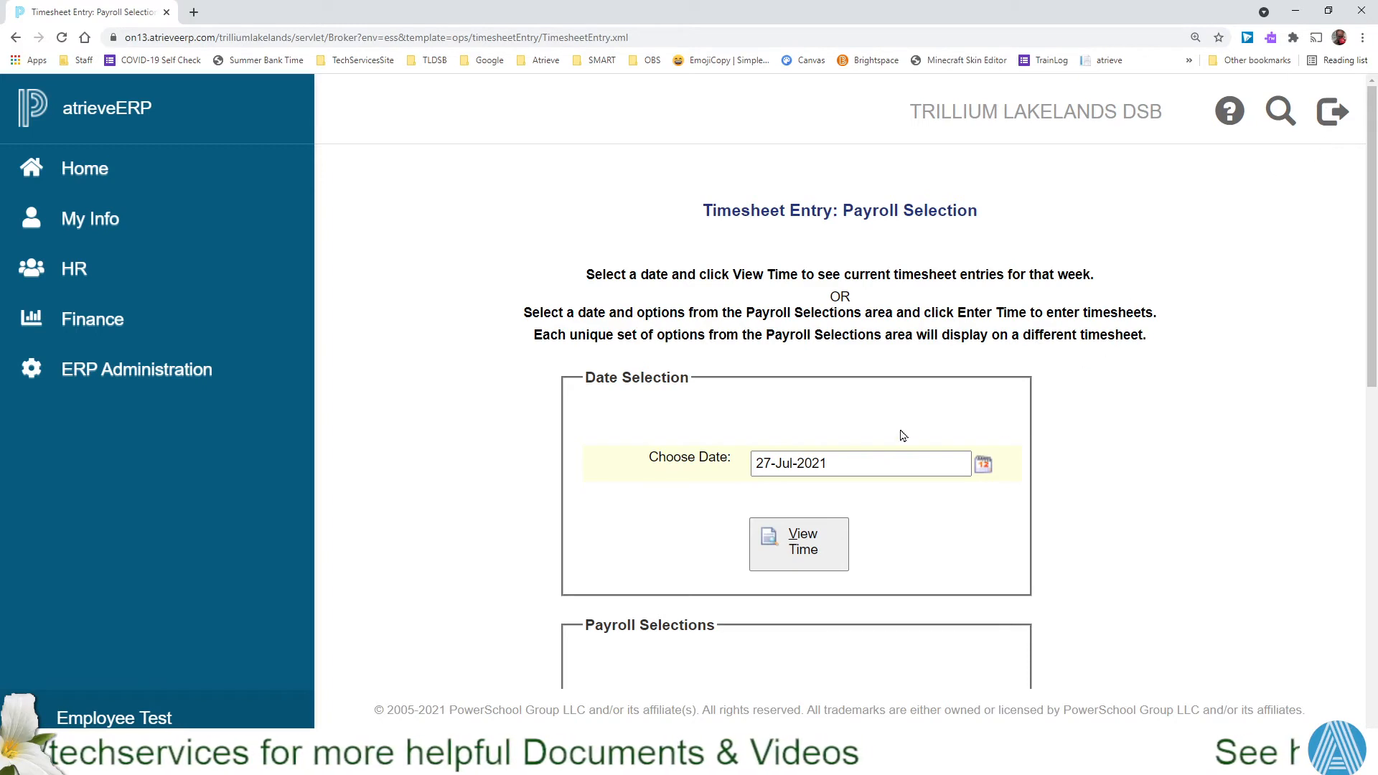
pyautogui.click(983, 467)
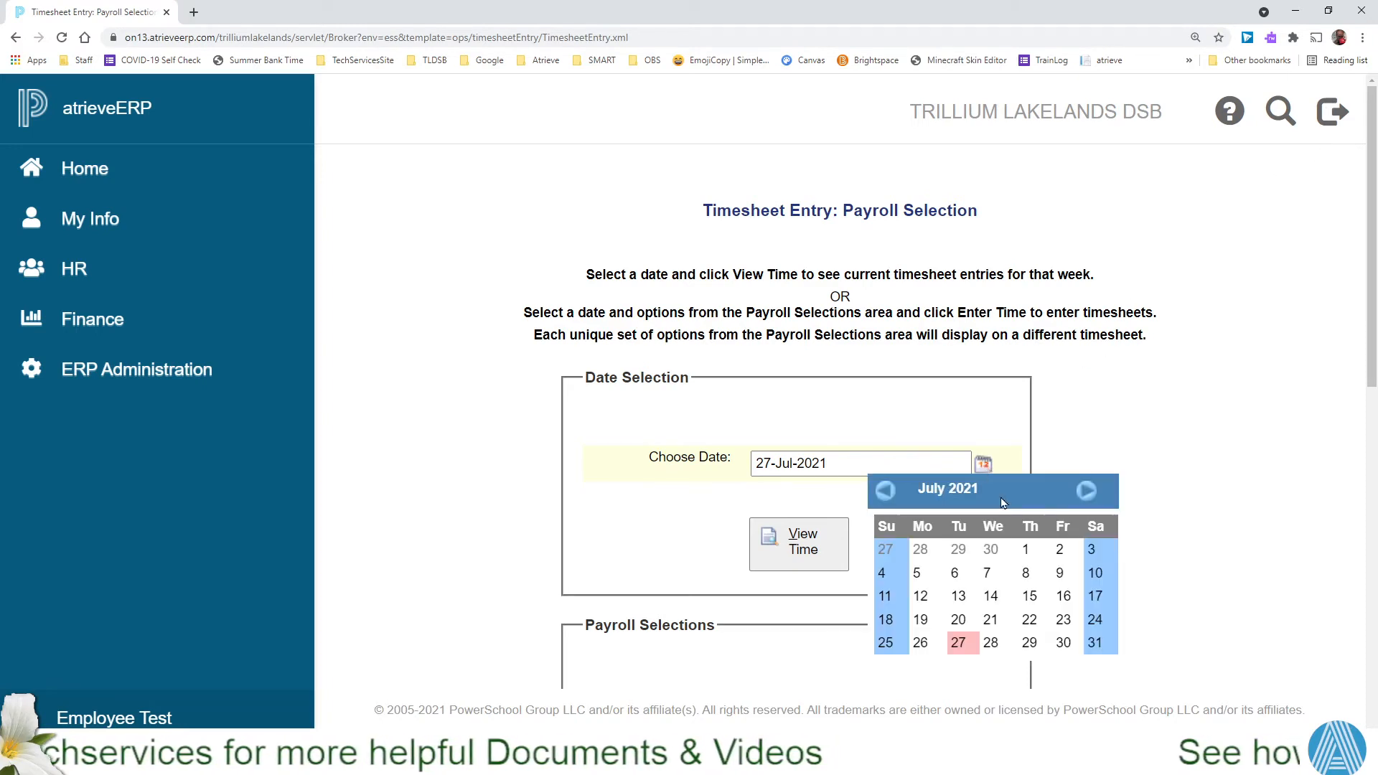
pyautogui.click(992, 644)
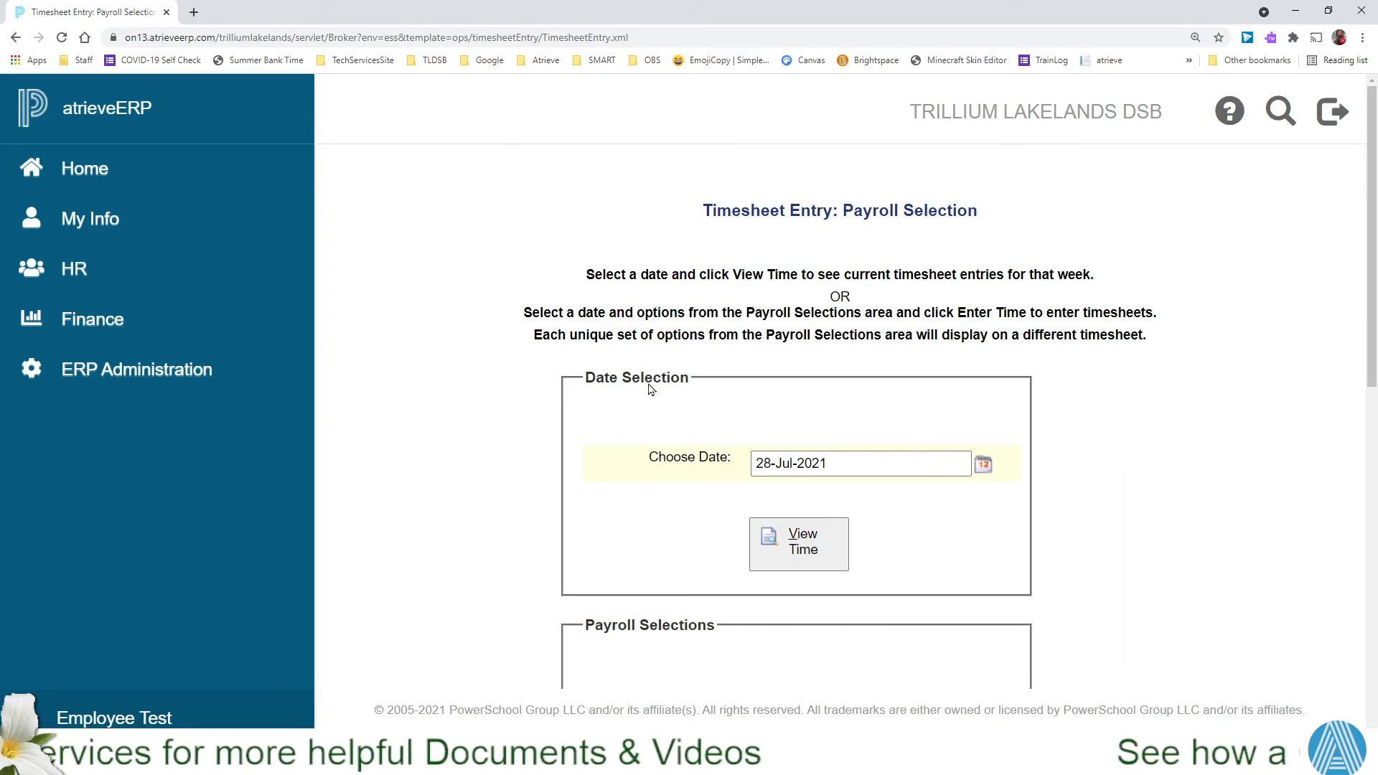
pyautogui.scroll(-4, 678, 420)
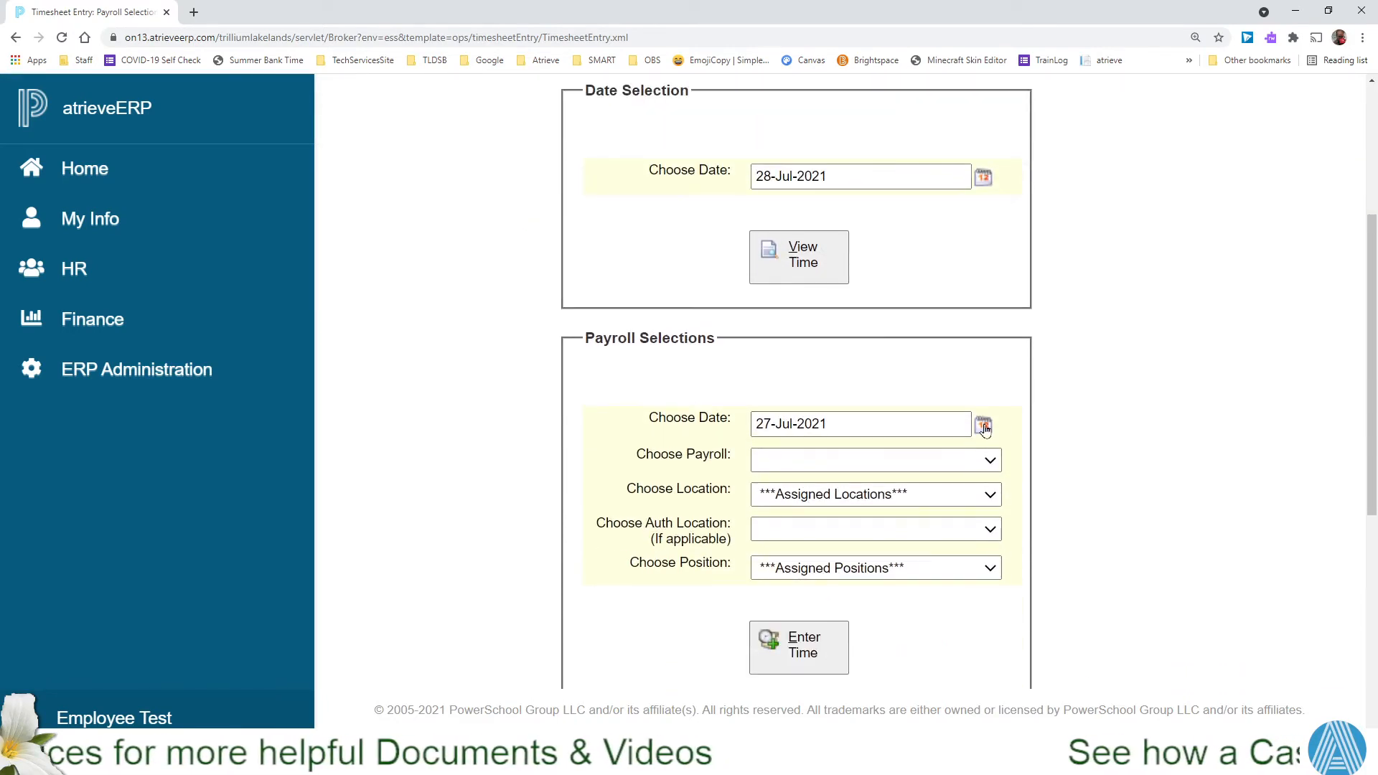
pyautogui.click(983, 427)
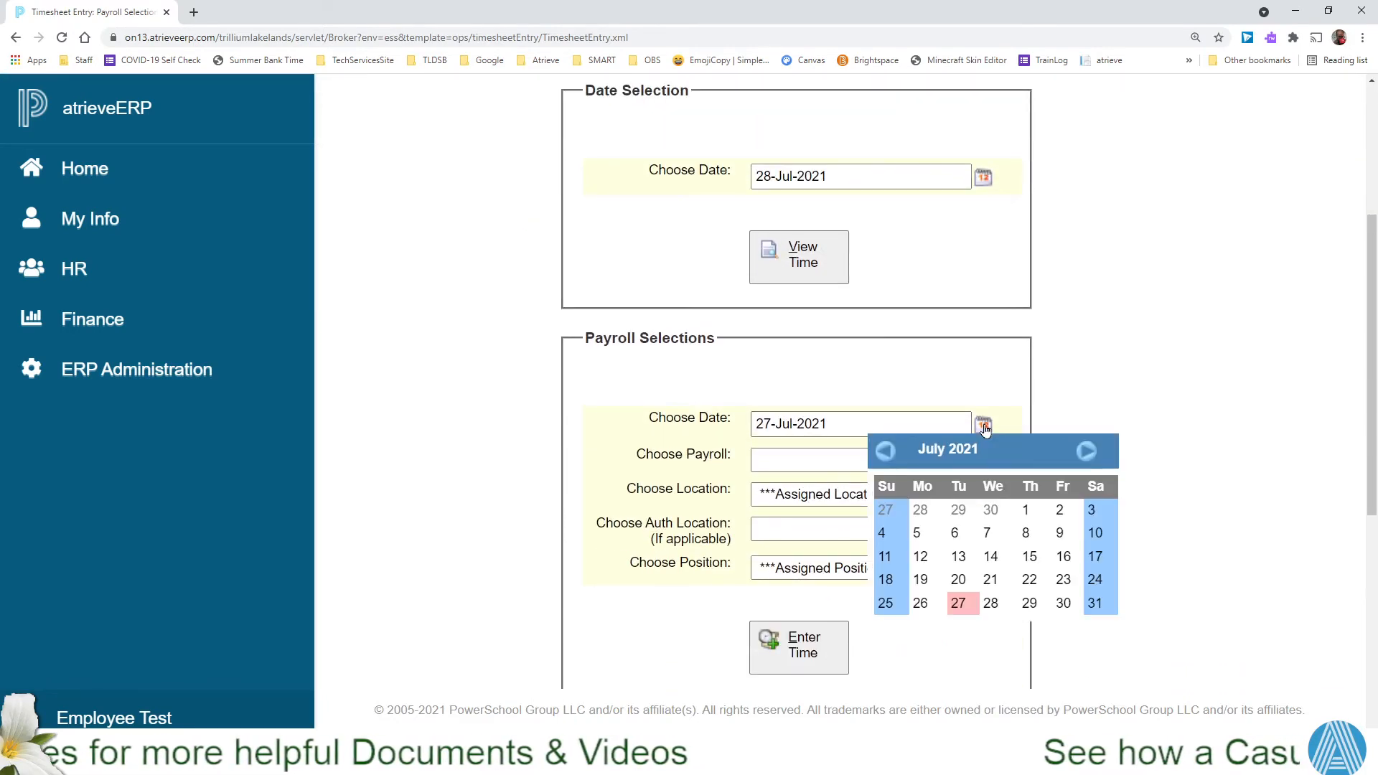
pyautogui.click(991, 605)
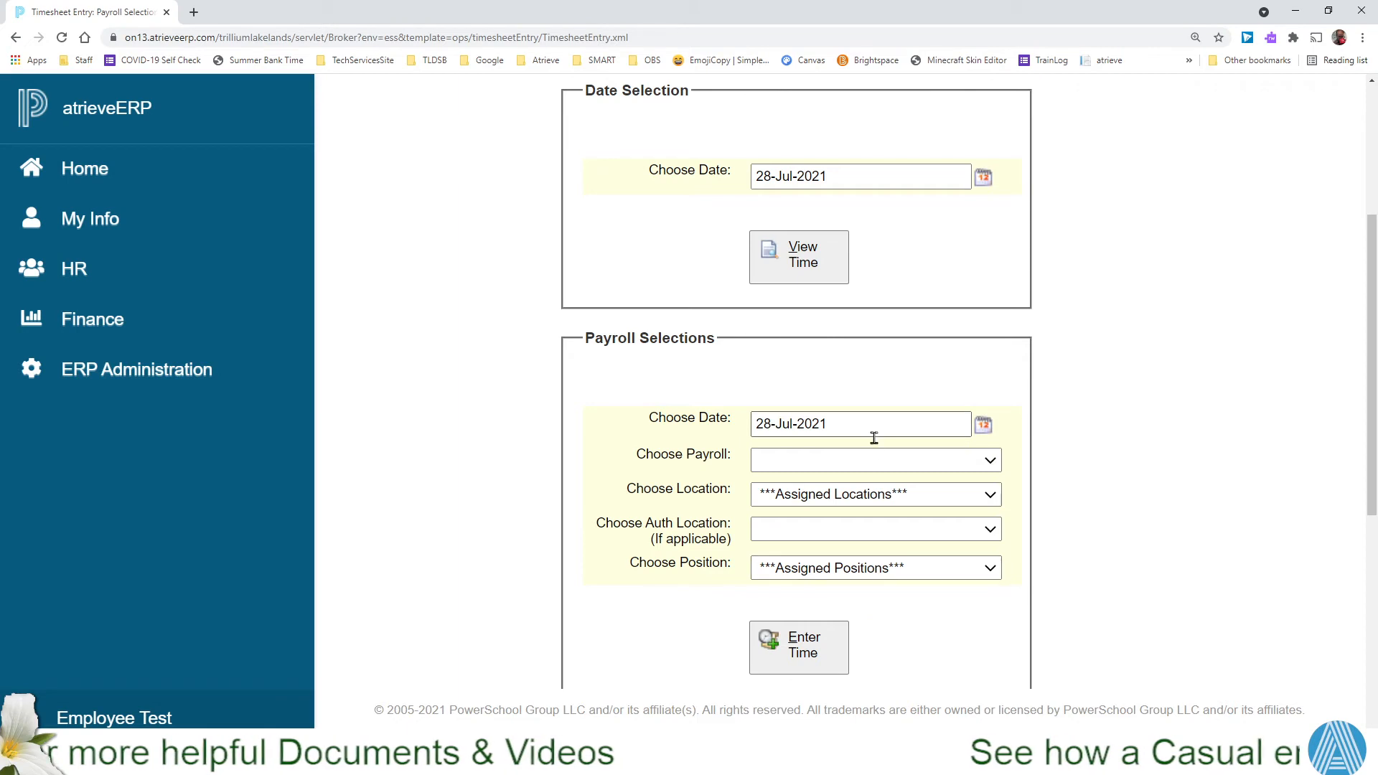
# Choose the Casual (Casu) payroll, with Alexandra P.S. as location and Custodian Group 1 as authorization location.
pyautogui.click(990, 463)
pyautogui.click(801, 497)
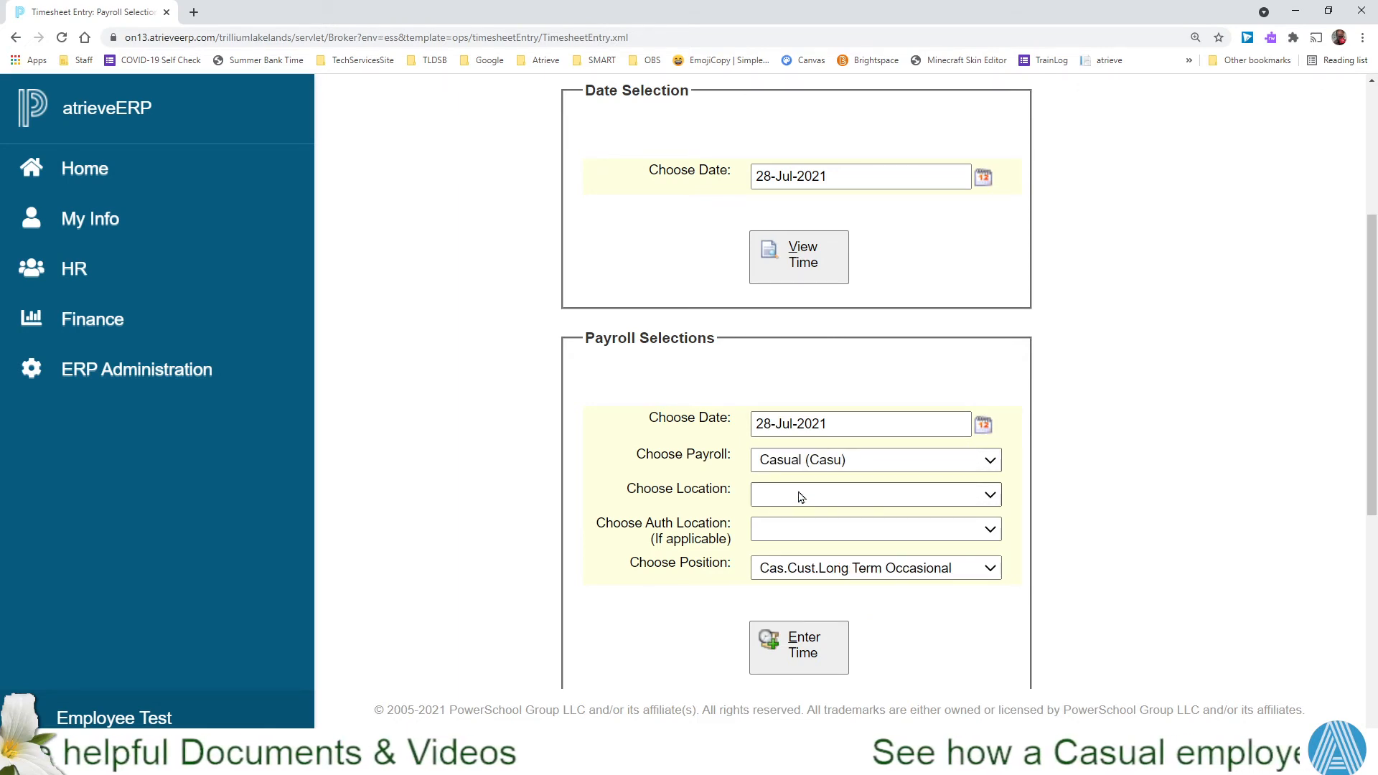
pyautogui.click(797, 495)
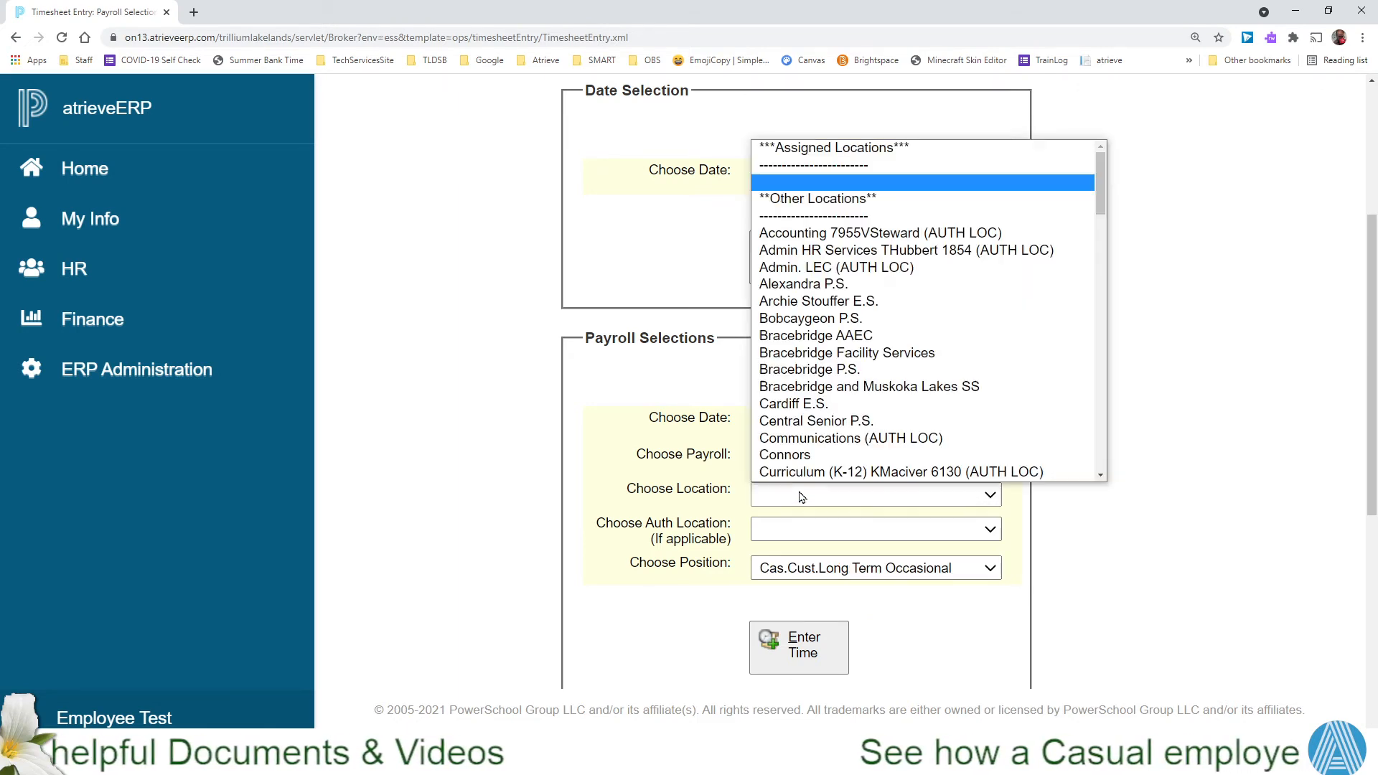
pyautogui.click(817, 287)
pyautogui.click(987, 532)
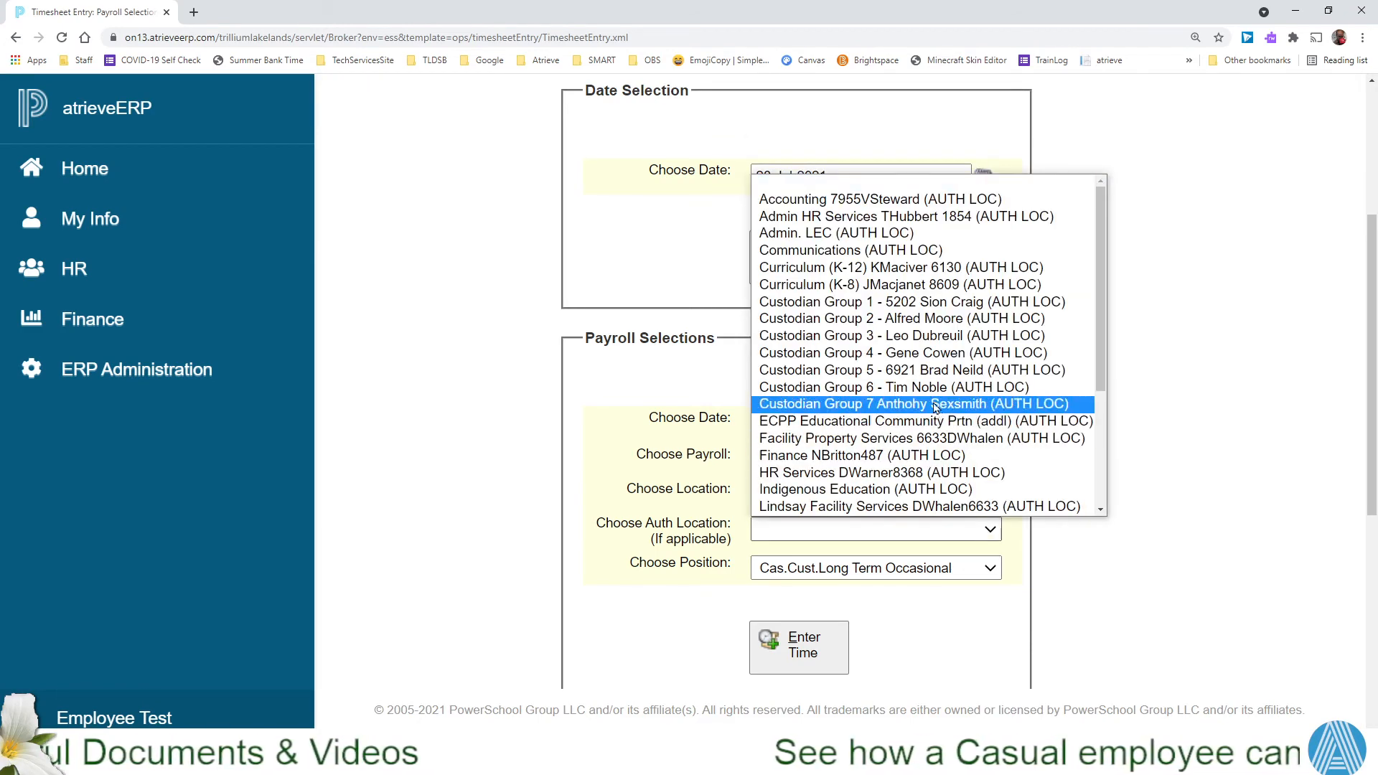
pyautogui.click(906, 302)
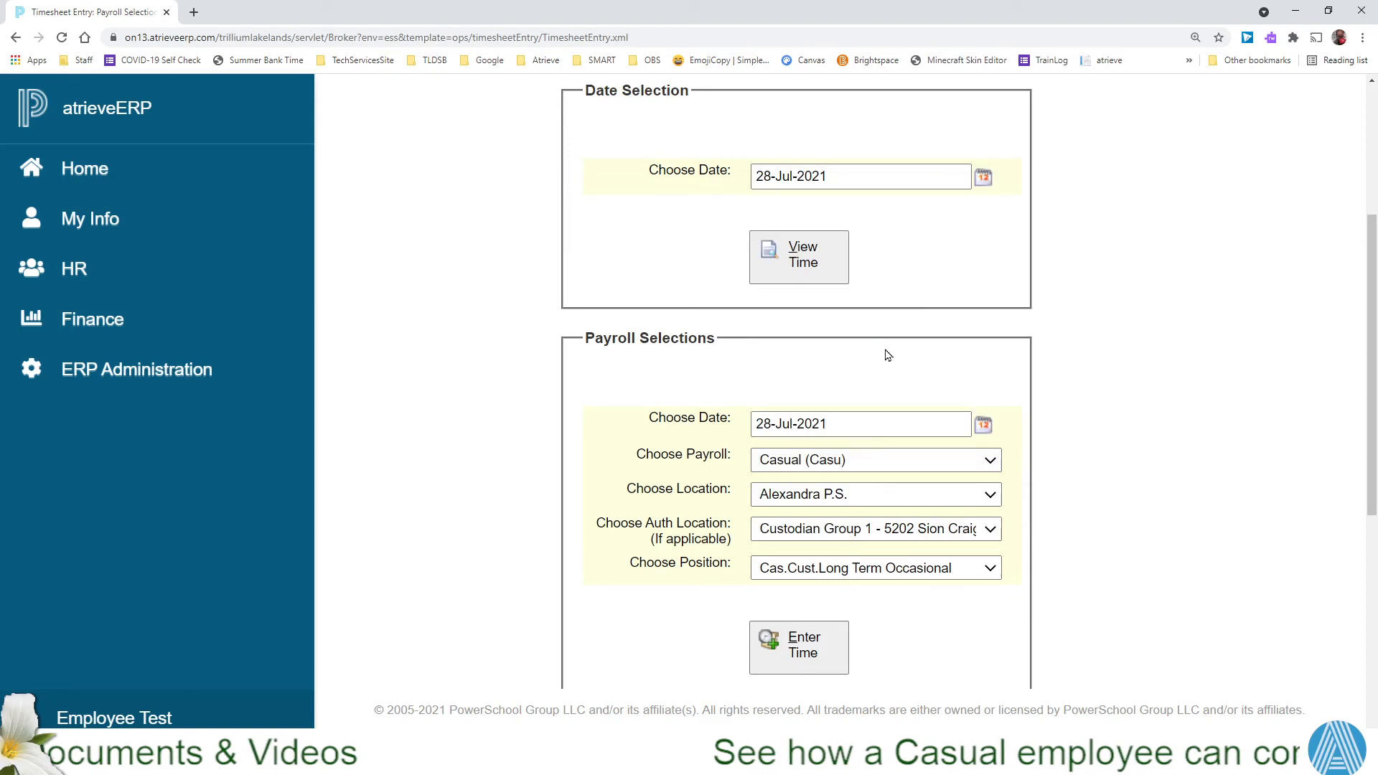
# Open time entry for the chosen casual payroll and enter 8 Elementary Temp Reg Hours for Wednesday, 28-Jul-2021.
pyautogui.click(818, 653)
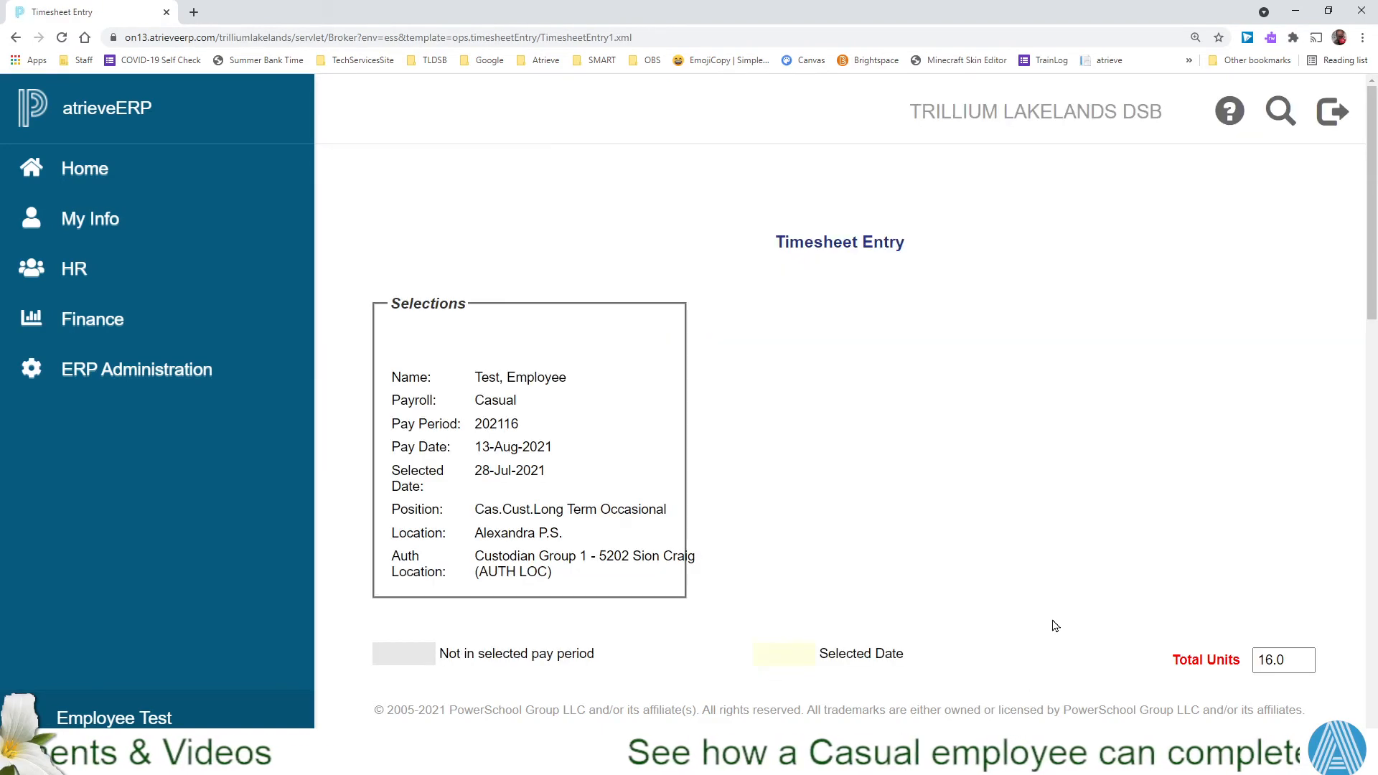
pyautogui.scroll(-5, 922, 474)
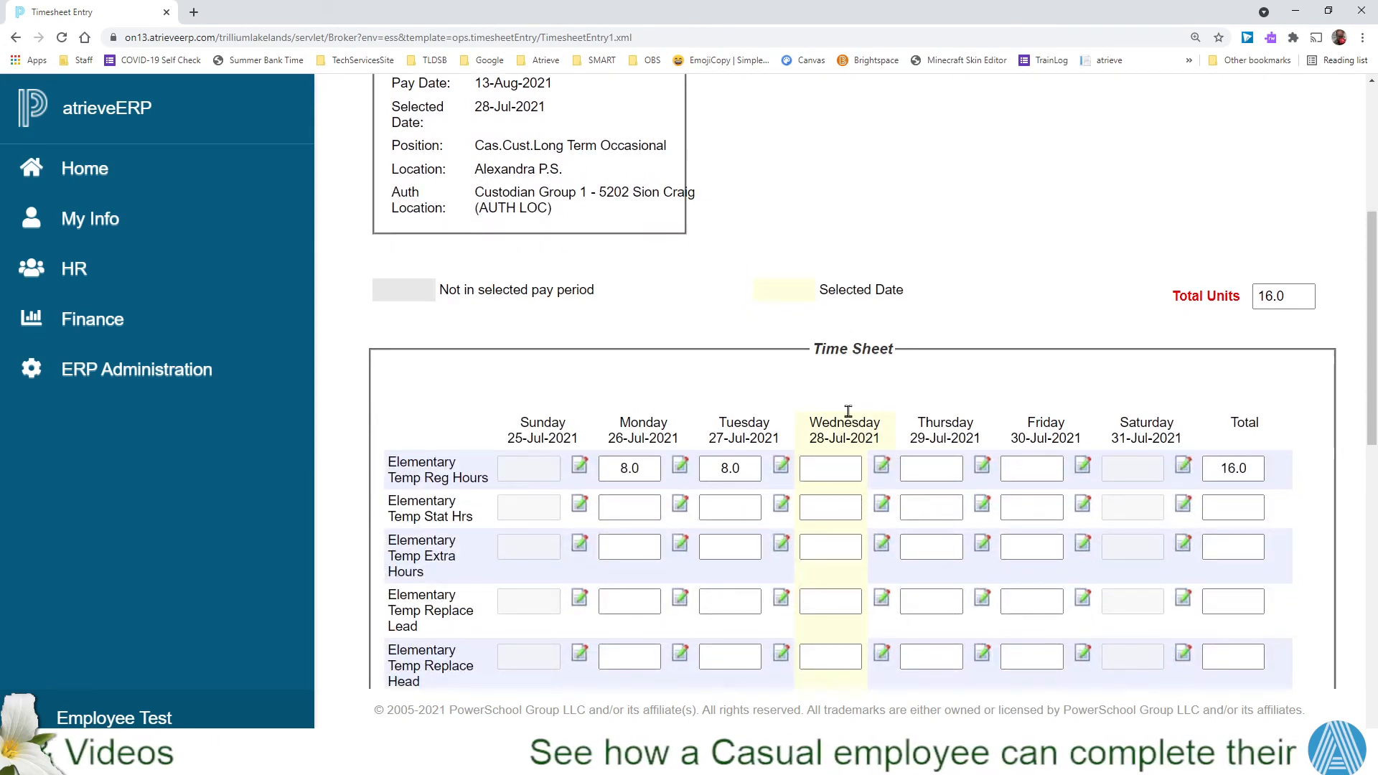
pyautogui.scroll(-3, 847, 431)
pyautogui.click(845, 254)
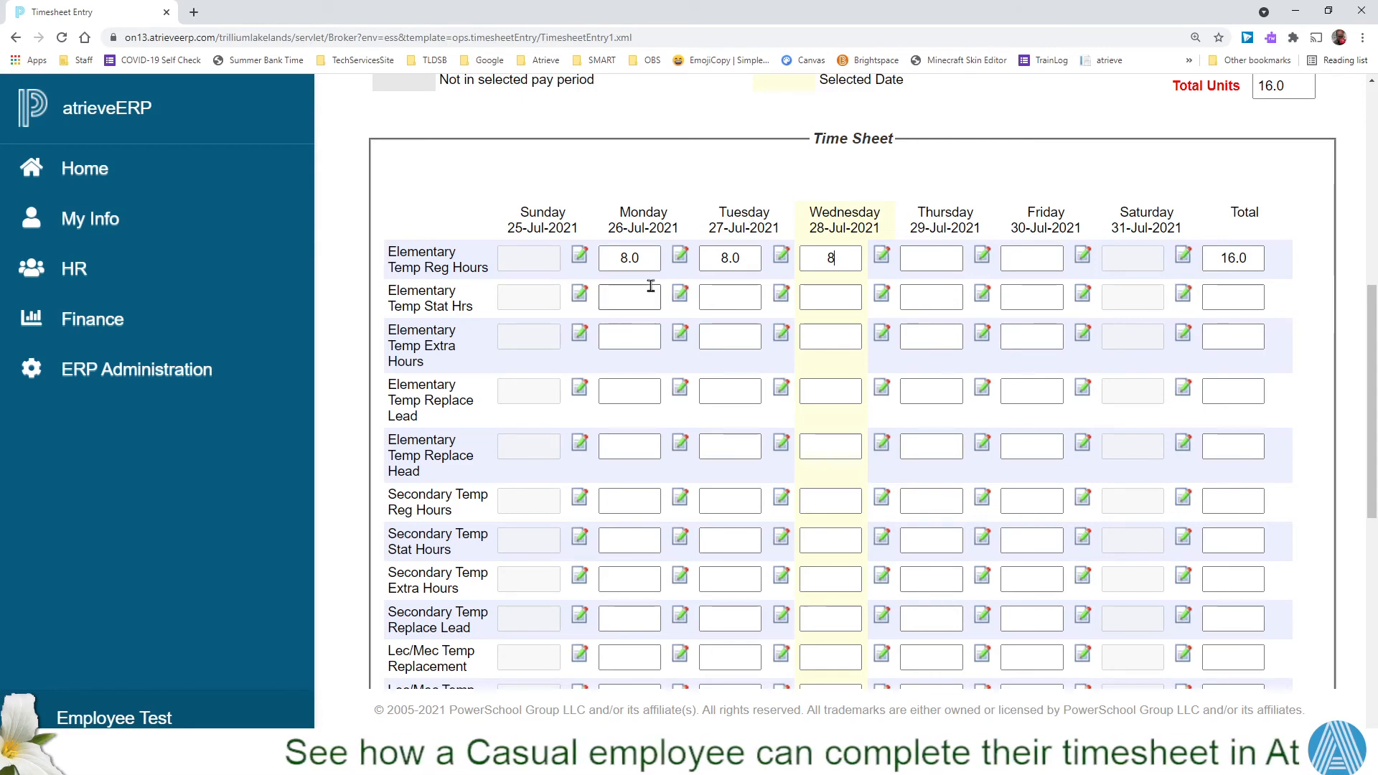
# Submit the updated timesheet and review the week's hours on the confirmation page.
pyautogui.scroll(-1, 835, 479)
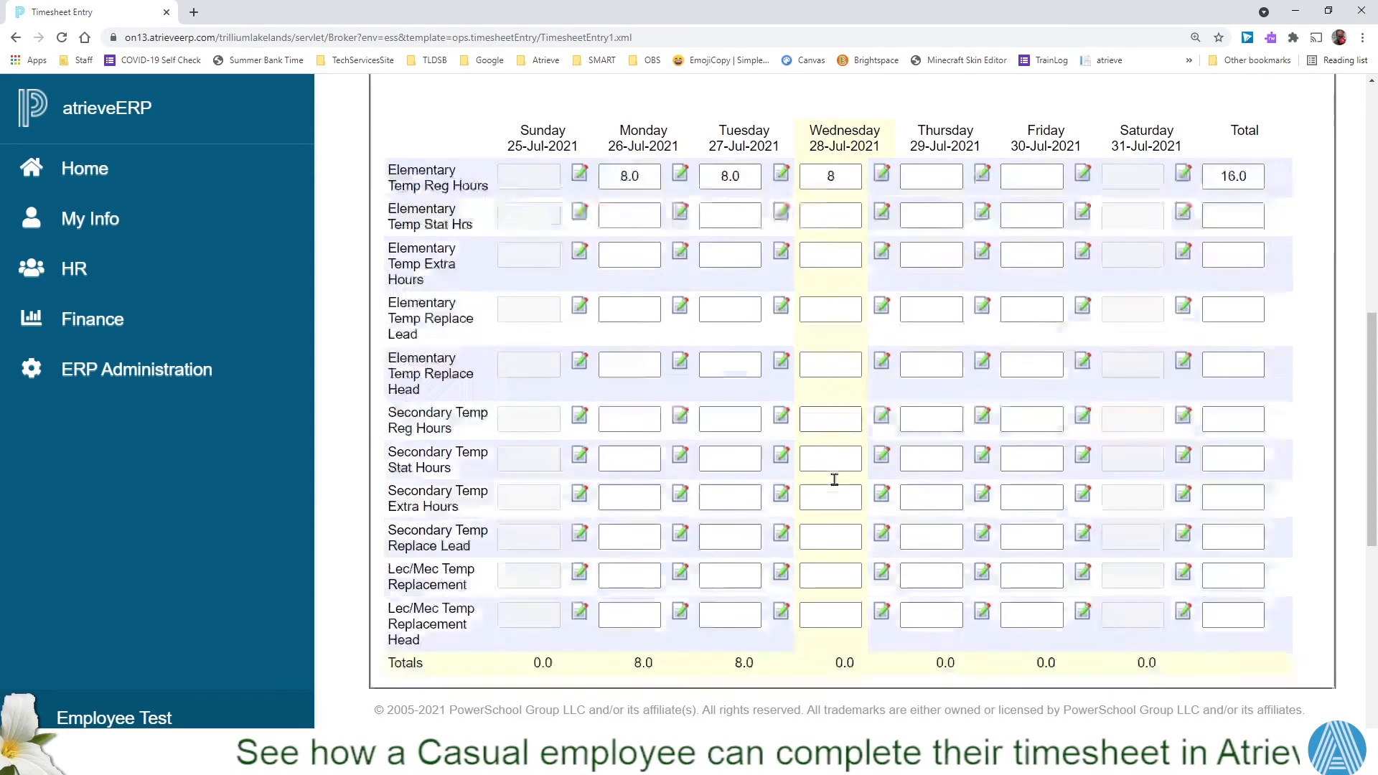
pyautogui.scroll(-3, 835, 479)
pyautogui.click(933, 468)
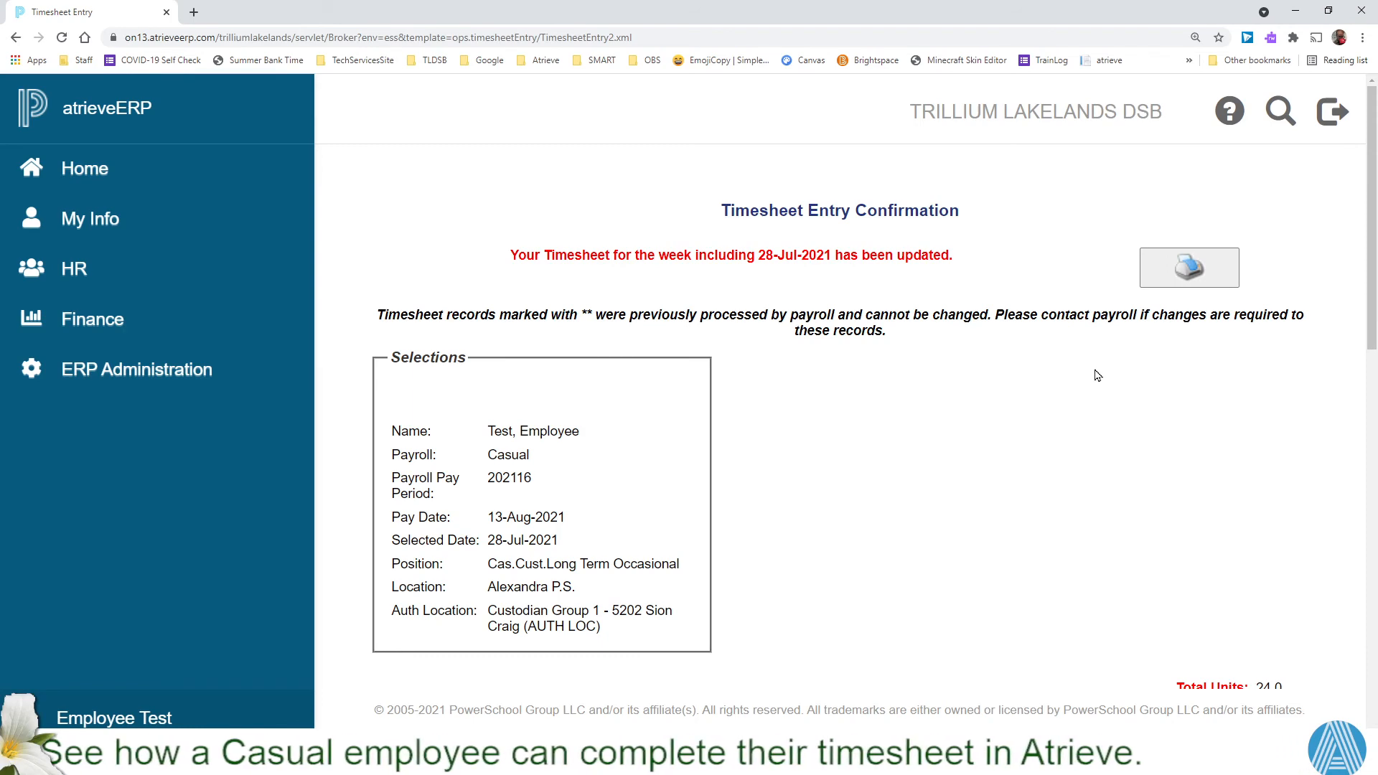
pyautogui.scroll(-4, 1097, 376)
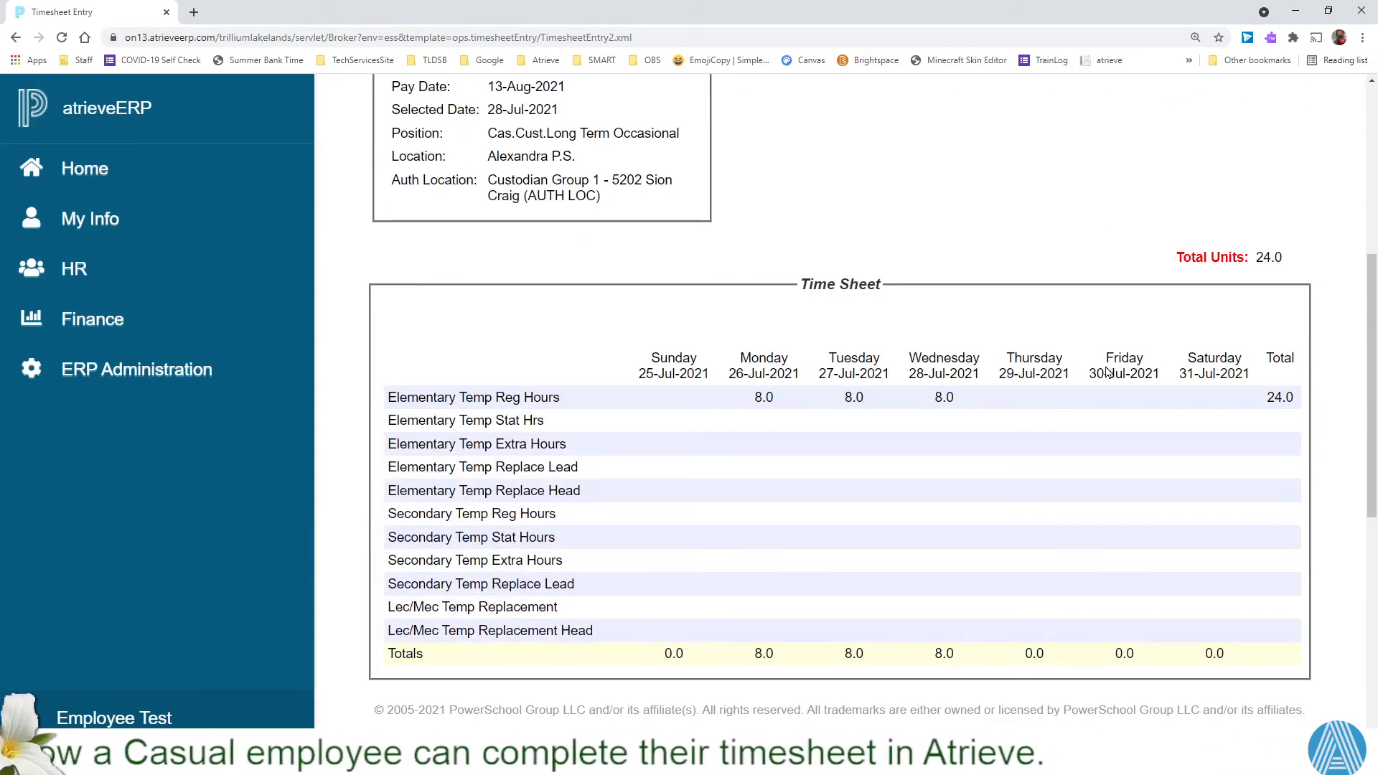
# Display the Time & Attendance options for the employee's own information and log out of the account.
pyautogui.click(117, 219)
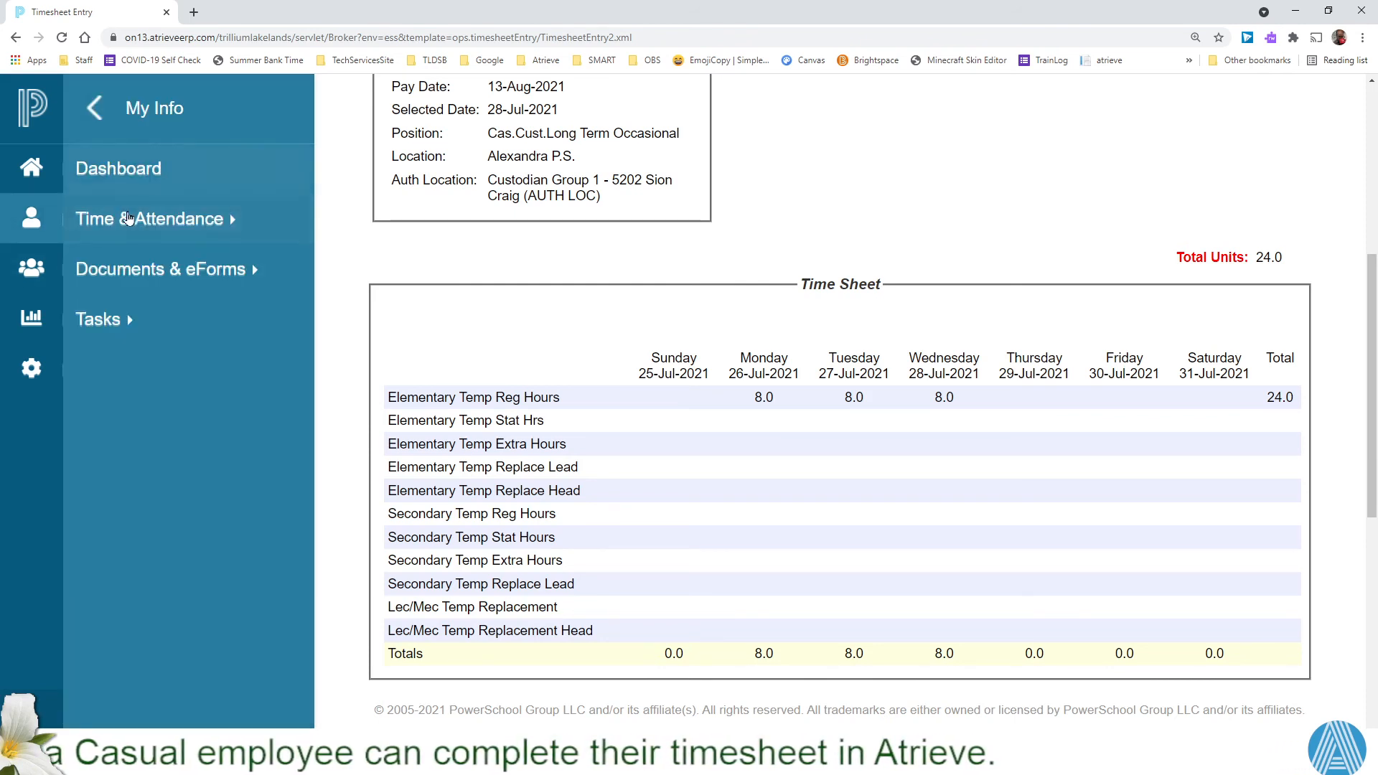
pyautogui.click(123, 219)
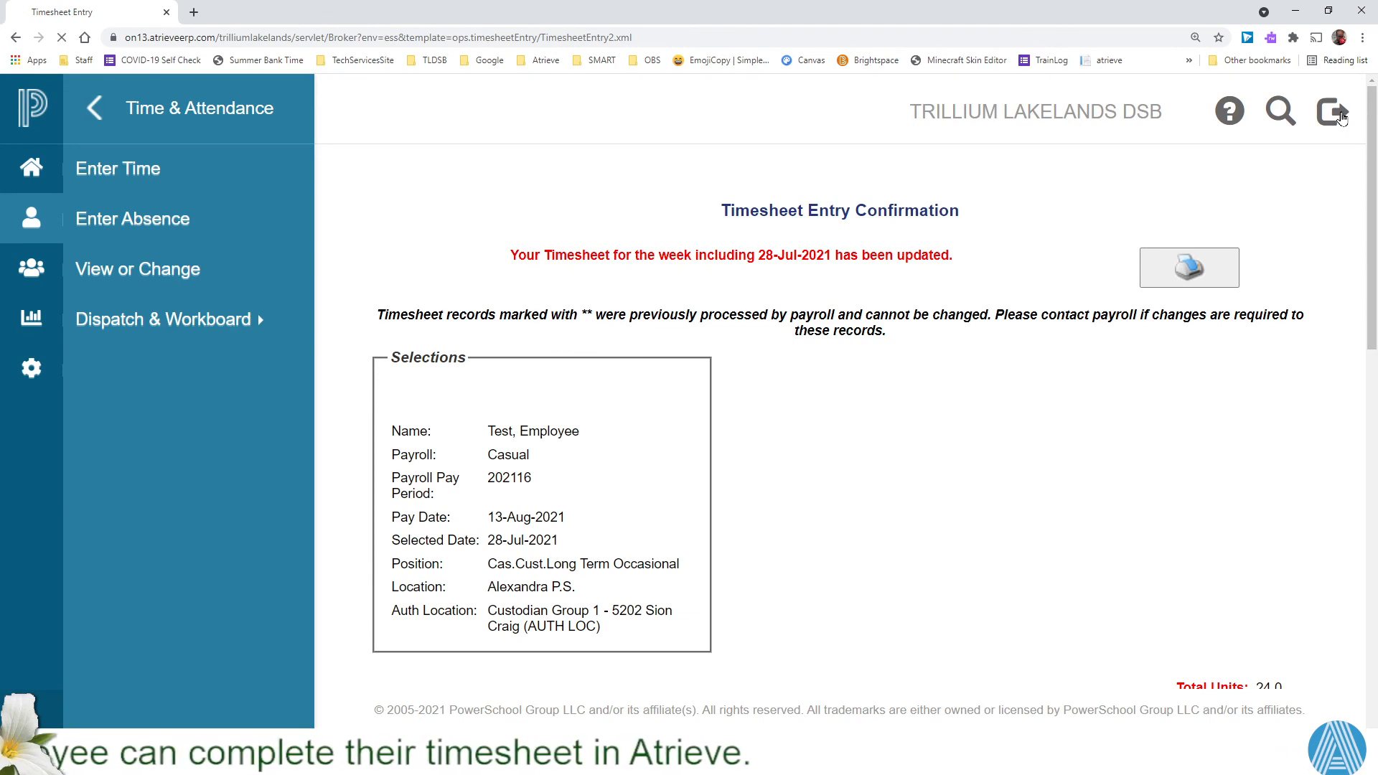
pyautogui.press('F1')
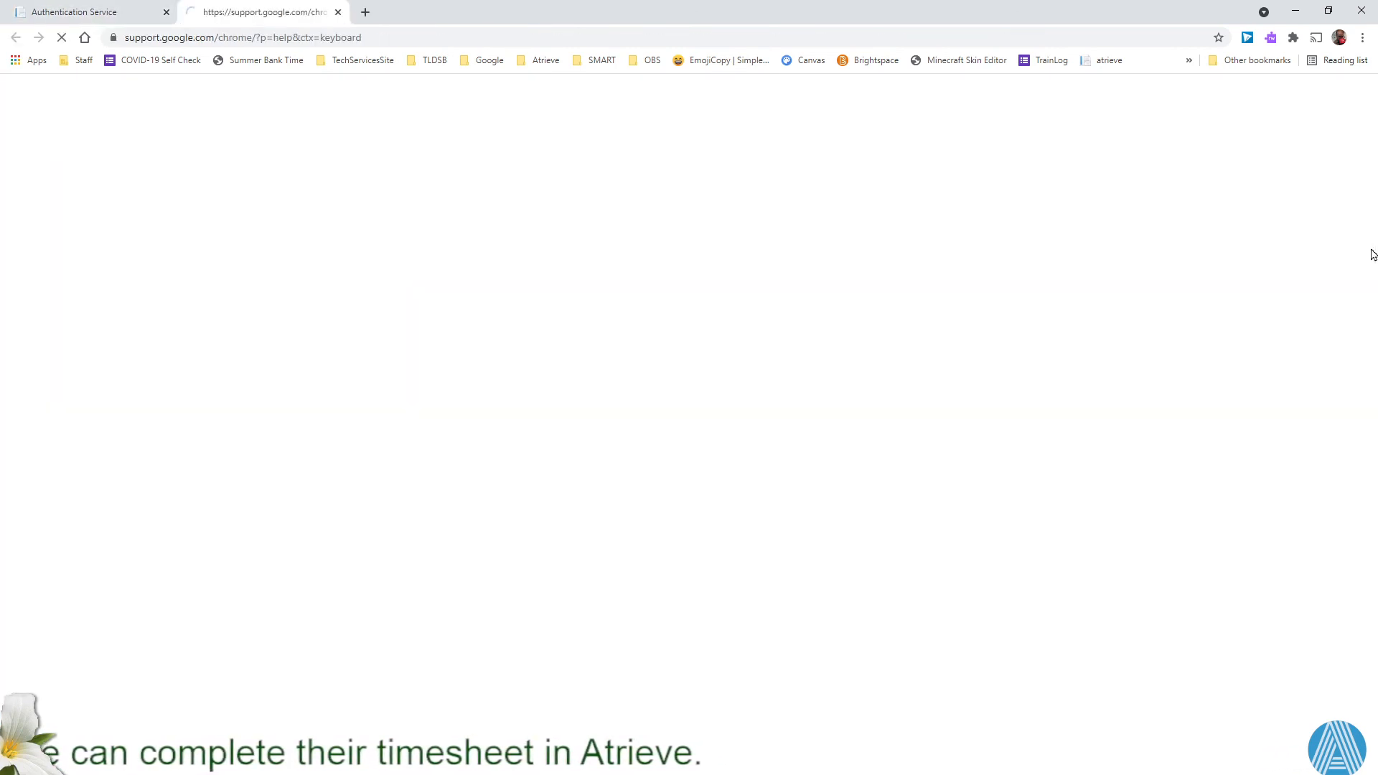